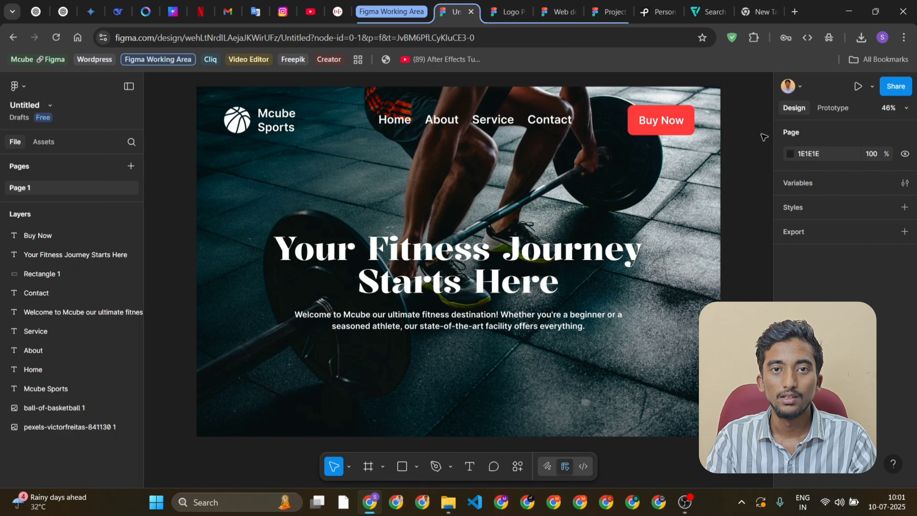
Shift the Mcube Sports text in the header slightly away from the basketball logo
scroll(734, 155, "right", 1)
scroll(734, 155, "down", 2)
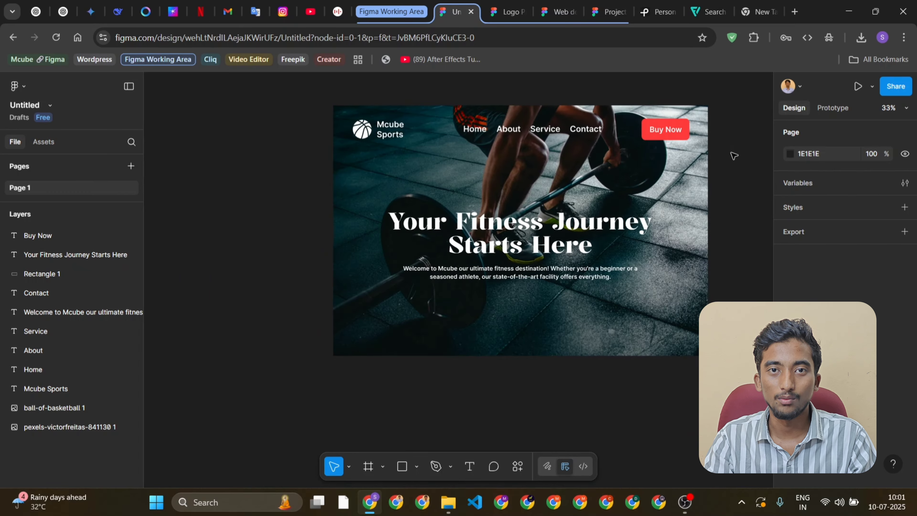
scroll(733, 156, "right", 5)
scroll(275, 130, "up", 2)
left_click(265, 138)
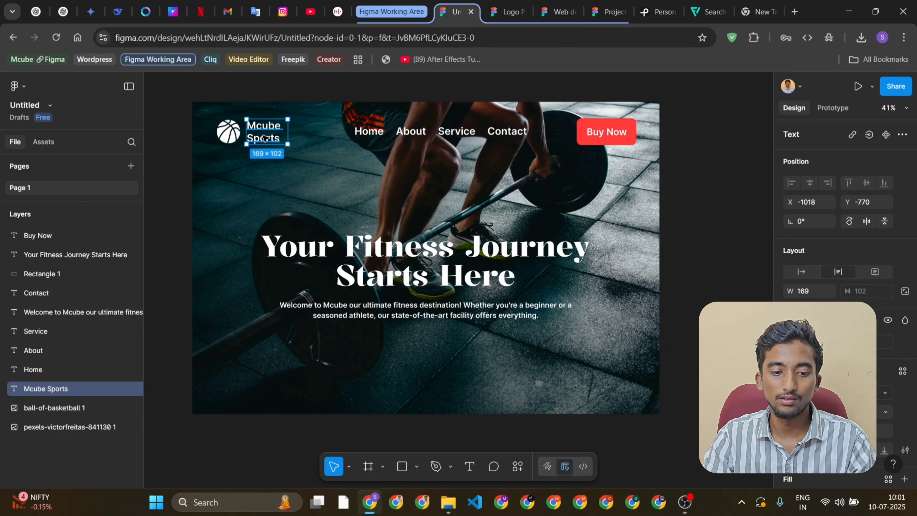
left_click_drag(265, 138, 222, 136)
Inspect the Home text, the basketball logo and the background image individually to see how the design's layers are organised
left_click(368, 133)
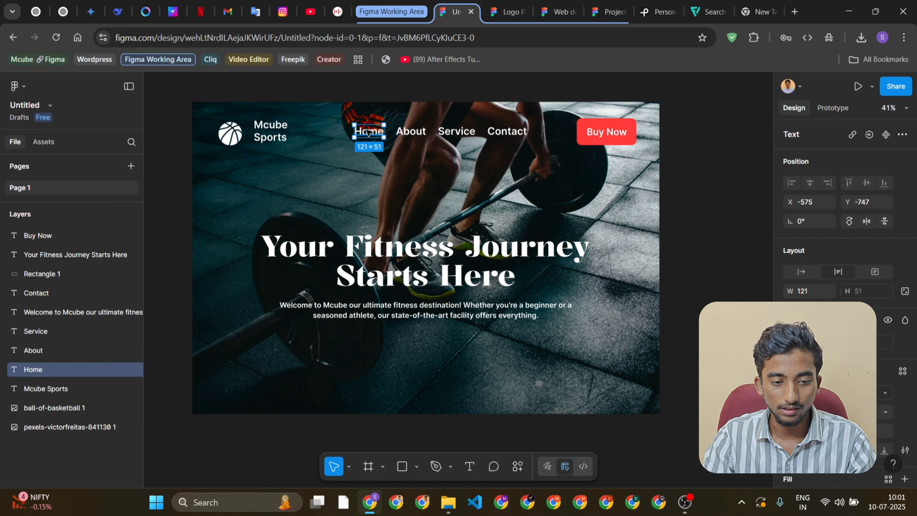
left_click(235, 137)
double_click(237, 138)
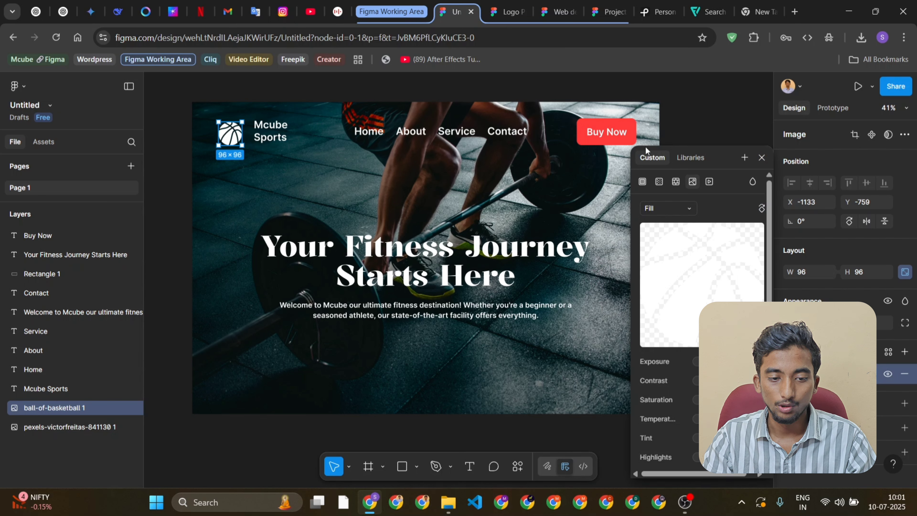
left_click(761, 157)
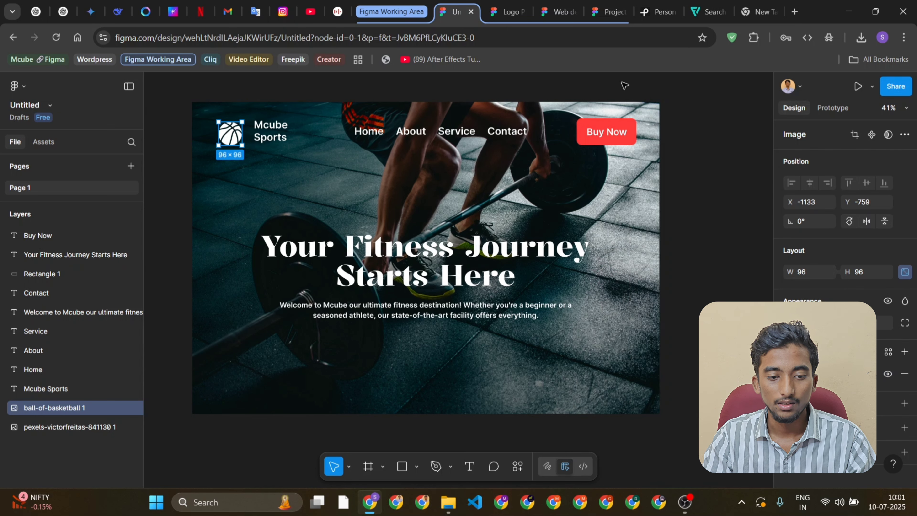
left_click(366, 135)
scroll(433, 173, "right", 3)
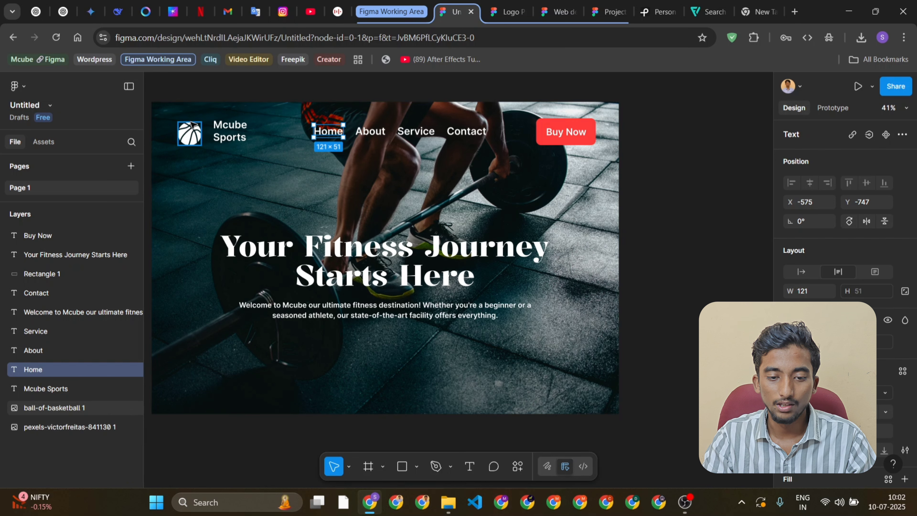
left_click(184, 138)
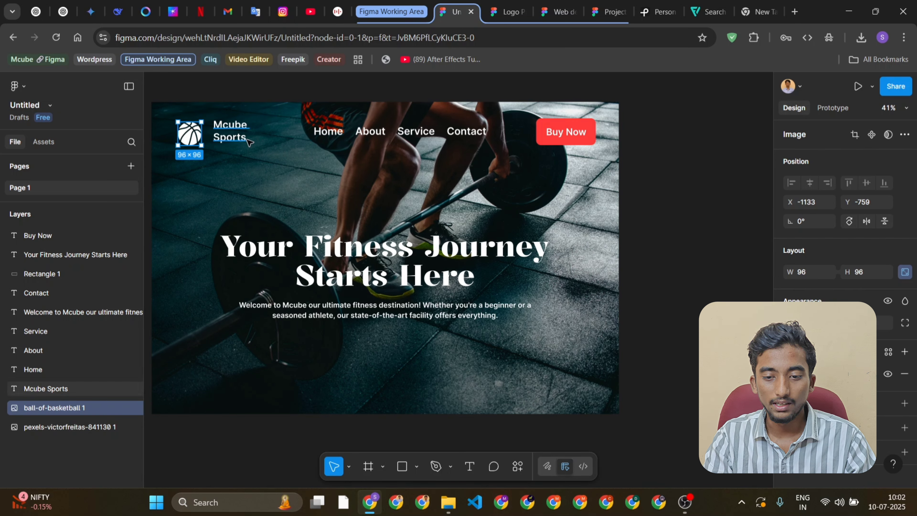
scroll(238, 137, "left", 1)
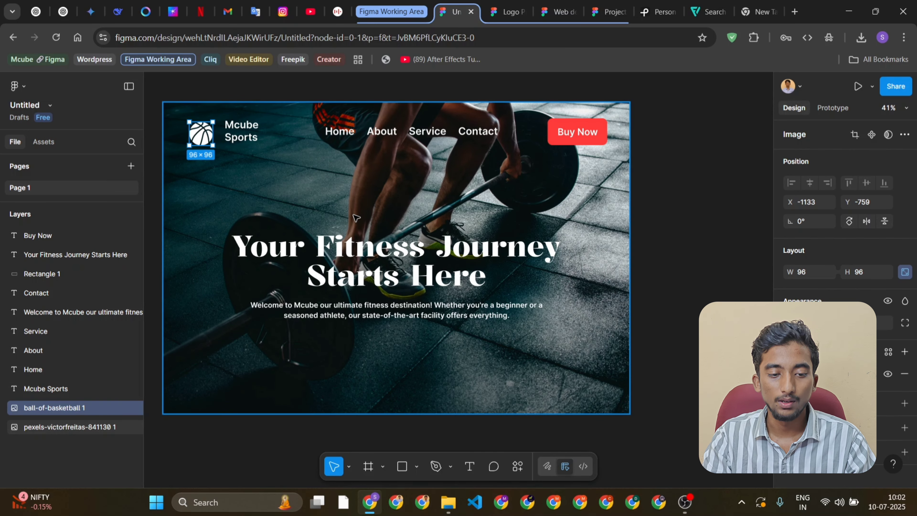
scroll(327, 221, "down", 3, "ctrl")
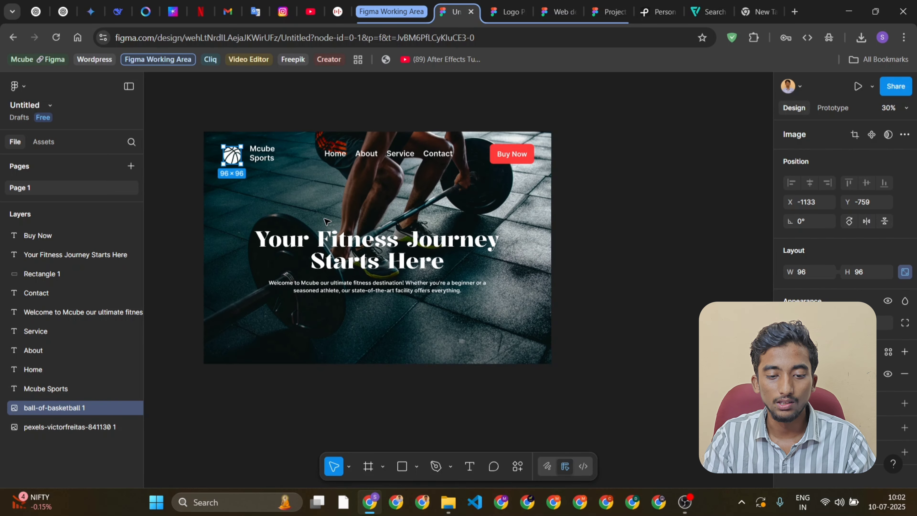
scroll(327, 221, "right", 3)
scroll(326, 221, "right", 3)
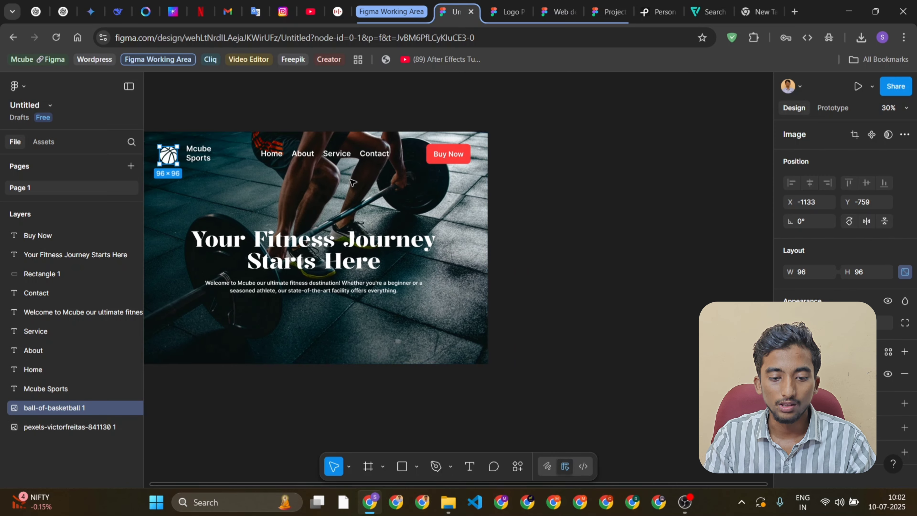
left_click(478, 210)
scroll(443, 205, "right", 5)
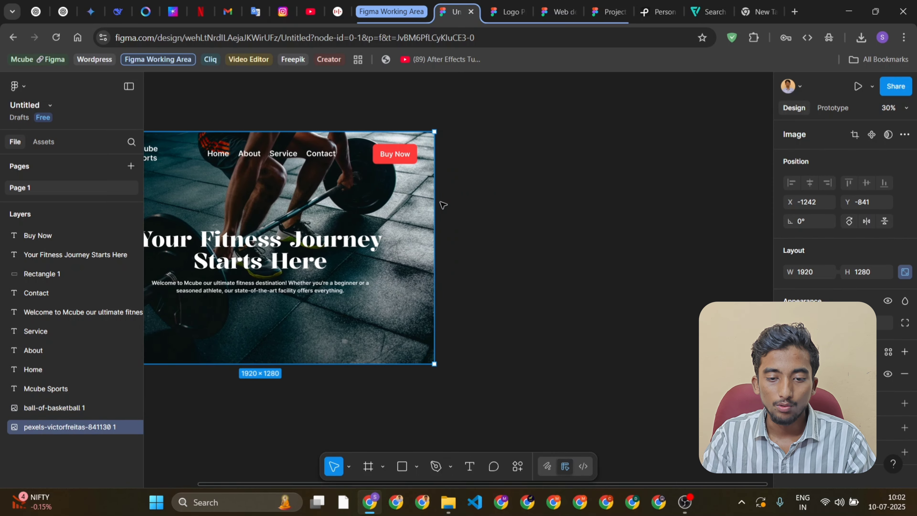
scroll(443, 205, "right", 6)
Duplicate all layers of the fitness design and place the copy beside the original, at about X 1037, Y -847
right_click(439, 201)
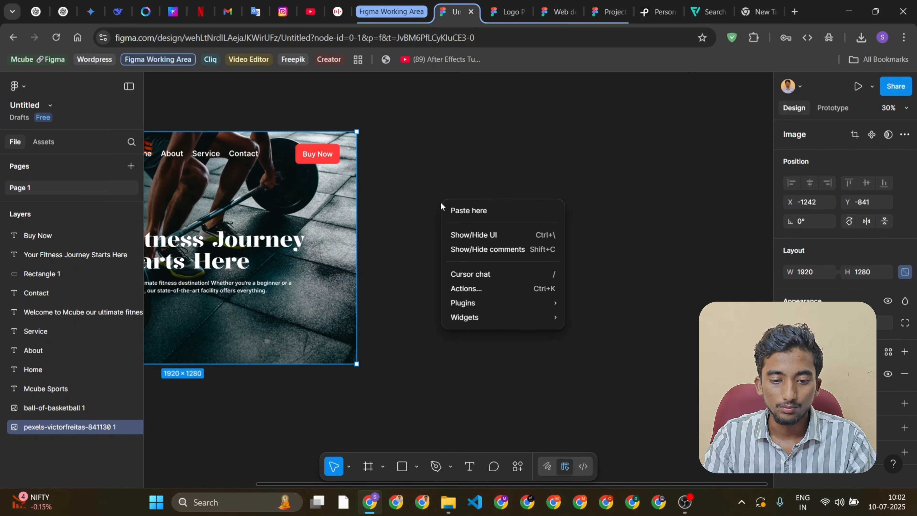
key("ctrl+a")
key("shift+1")
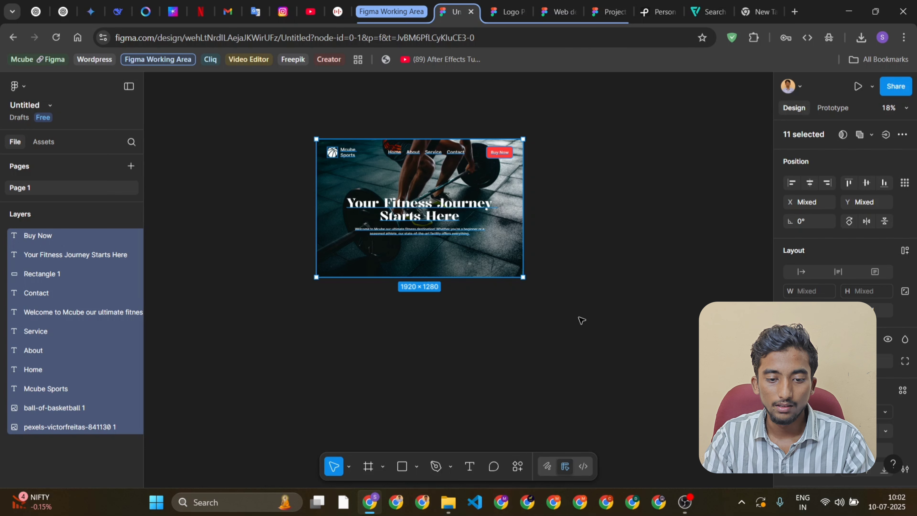
key("ctrl+d")
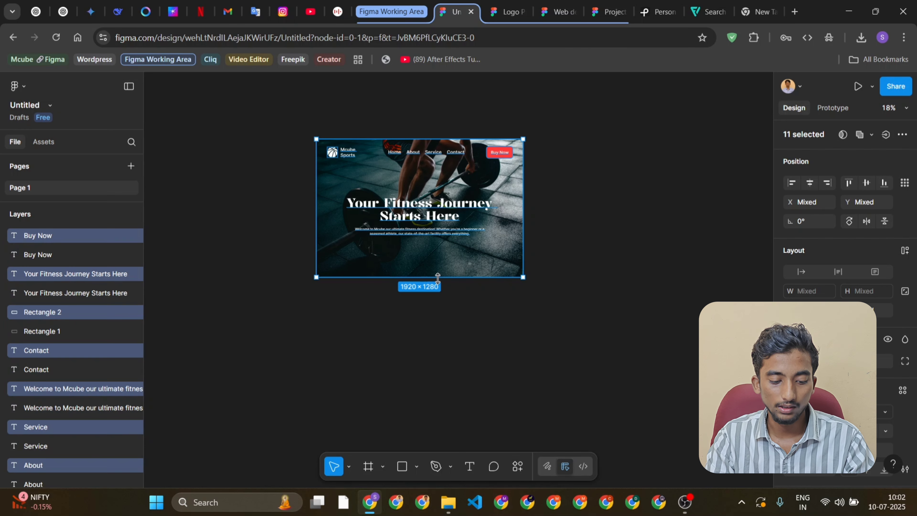
left_click_drag(435, 195, 680, 193)
scroll(596, 155, "right", 4)
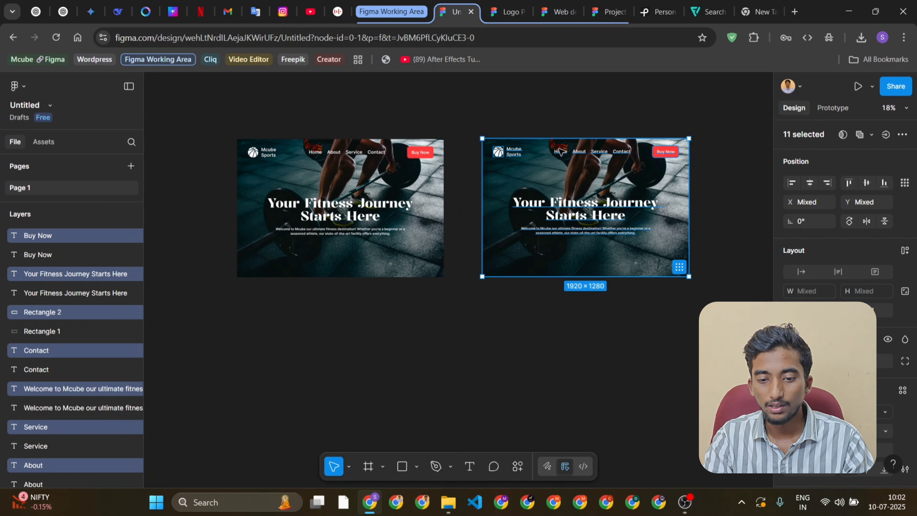
Group the basketball image and the Mcube Sports text in the duplicated design
scroll(540, 147, "right", 3)
scroll(540, 147, "up", 3, "ctrl")
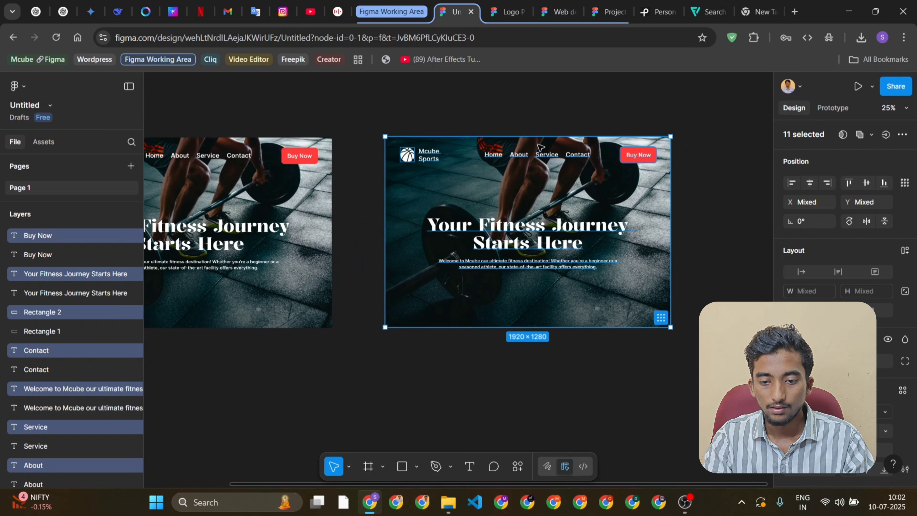
scroll(357, 184, "left", 1)
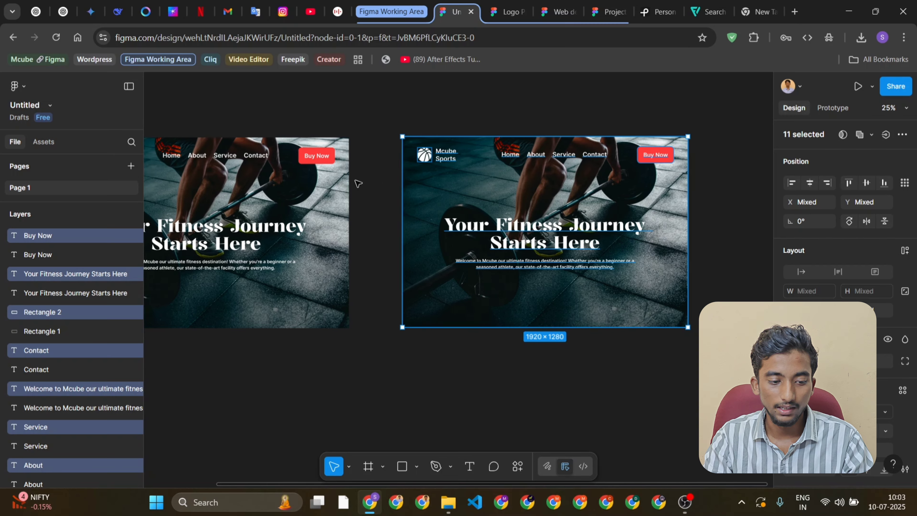
scroll(358, 183, "right", 1)
scroll(357, 184, "right", 1)
scroll(357, 183, "right", 1)
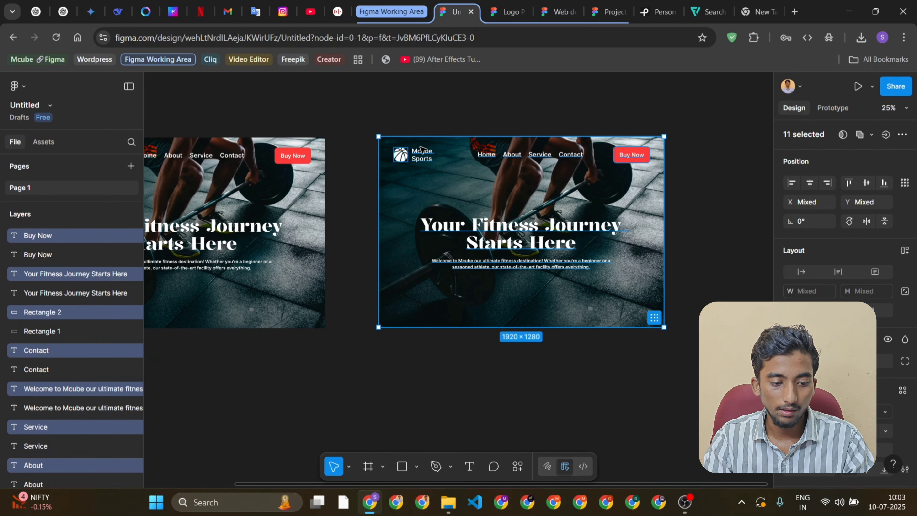
left_click(400, 159)
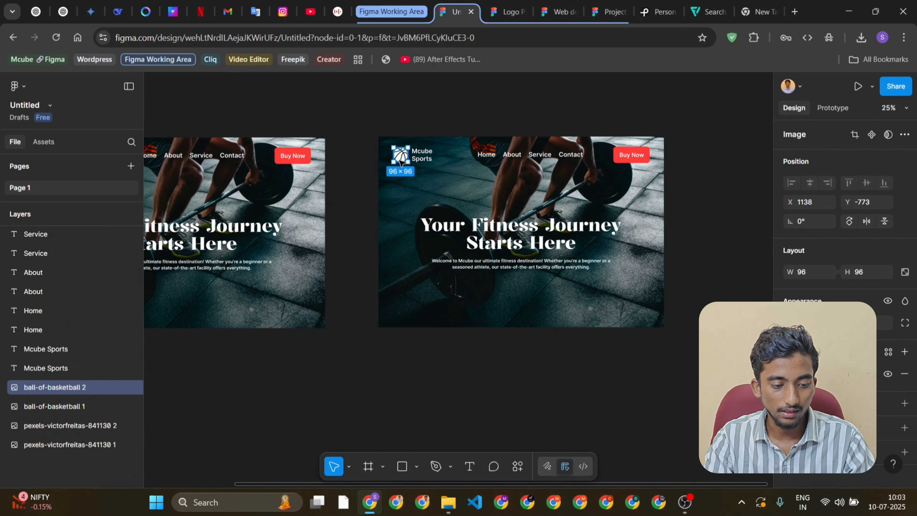
left_click(427, 158, "shift")
scroll(428, 158, "up", 5)
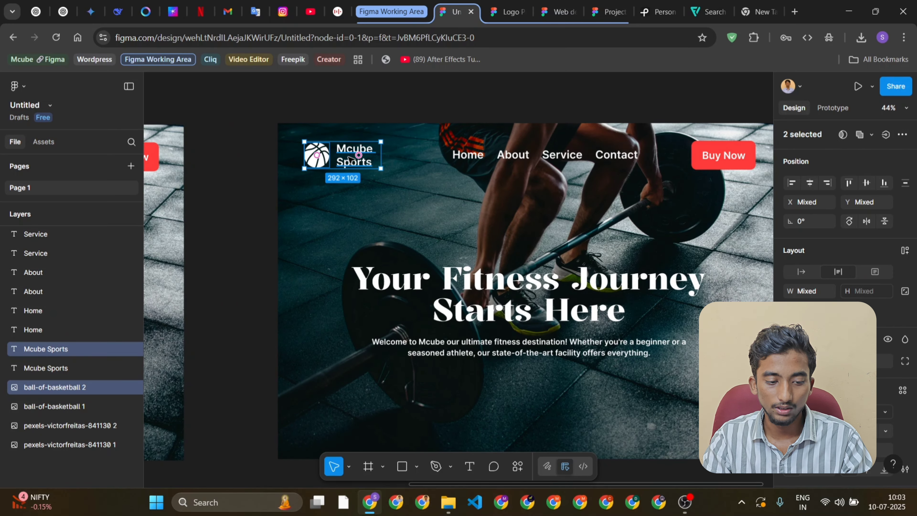
left_click(302, 159, "shift")
left_click(303, 159, "shift")
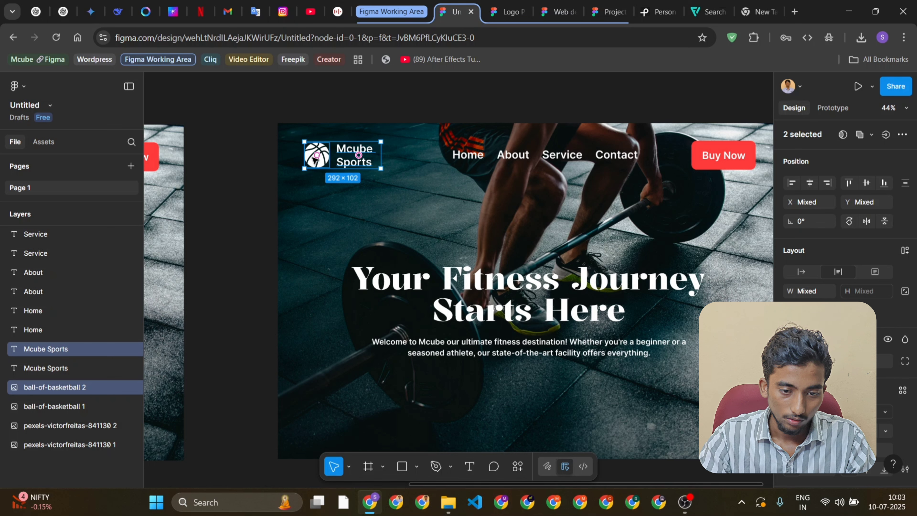
key("ctrl+g")
Rename the group containing the basketball image and Mcube Sports text as Logo
double_click(31, 348)
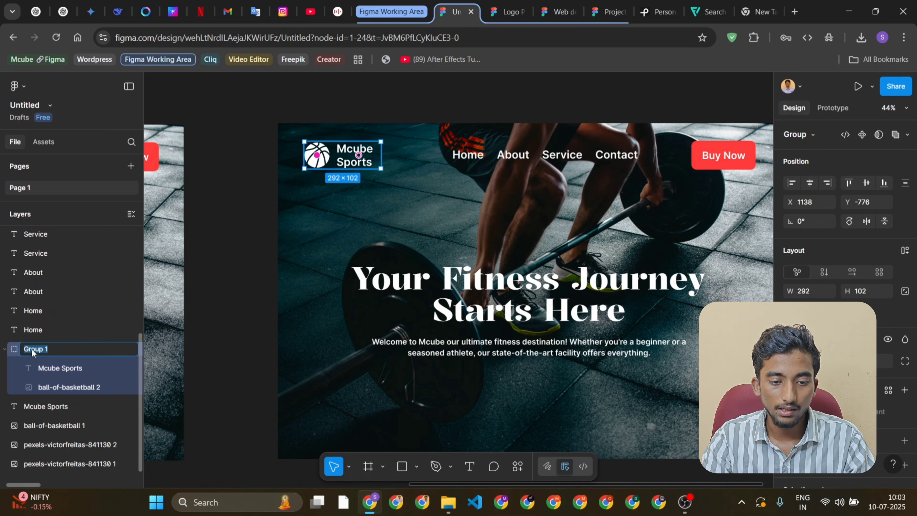
type("Log")
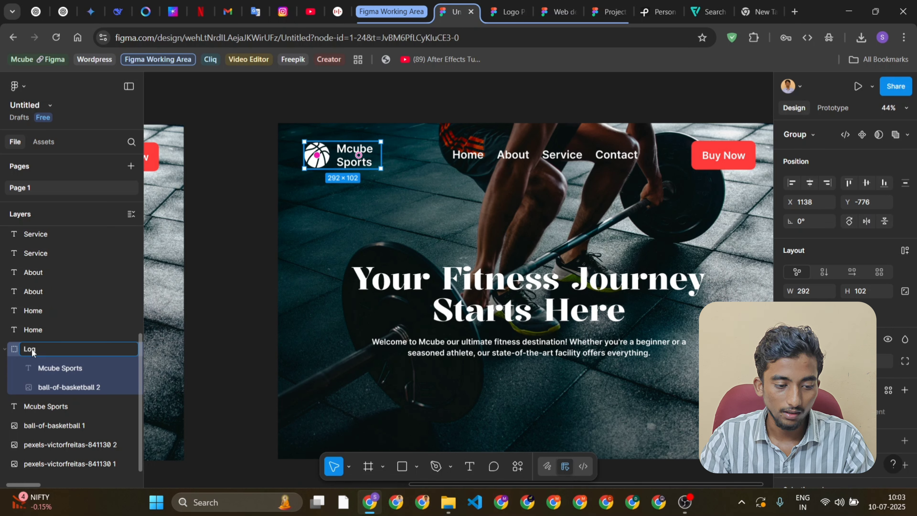
type("o")
key("Return")
scroll(265, 296, "right", 3)
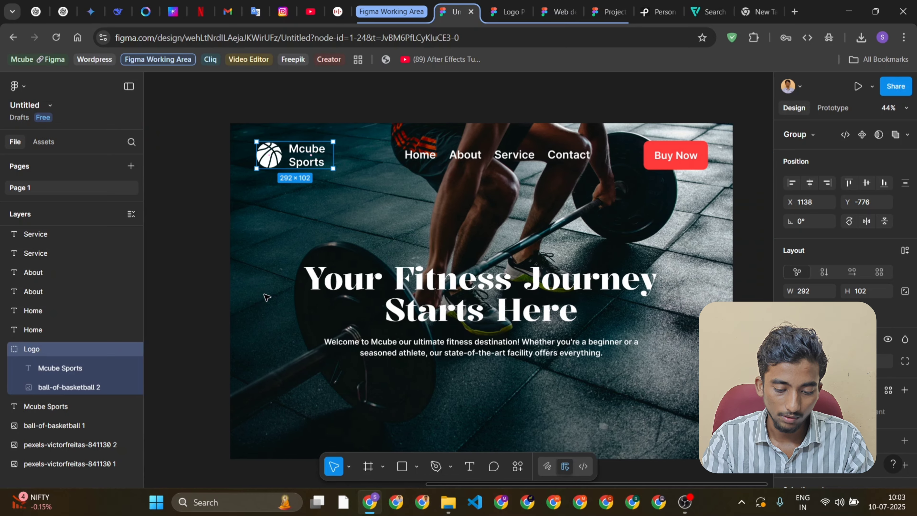
scroll(266, 297, "right", 1)
left_click(399, 154)
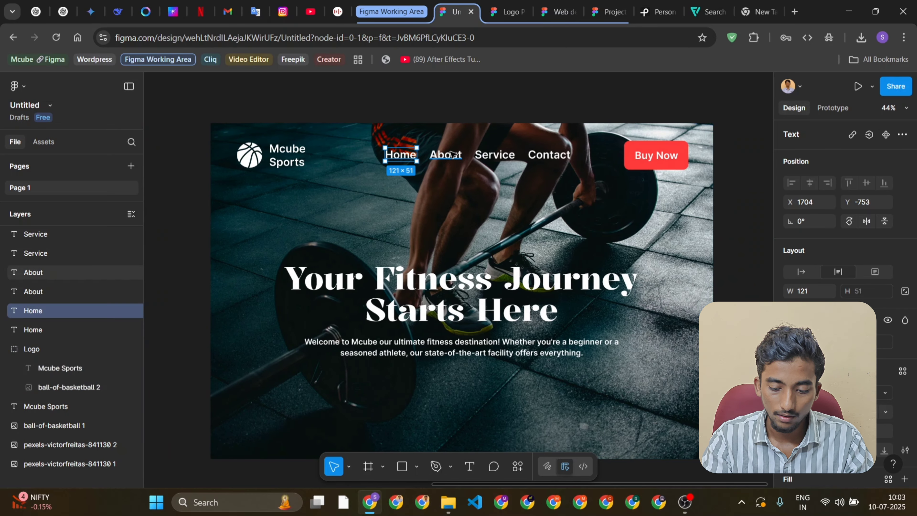
left_click(381, 138)
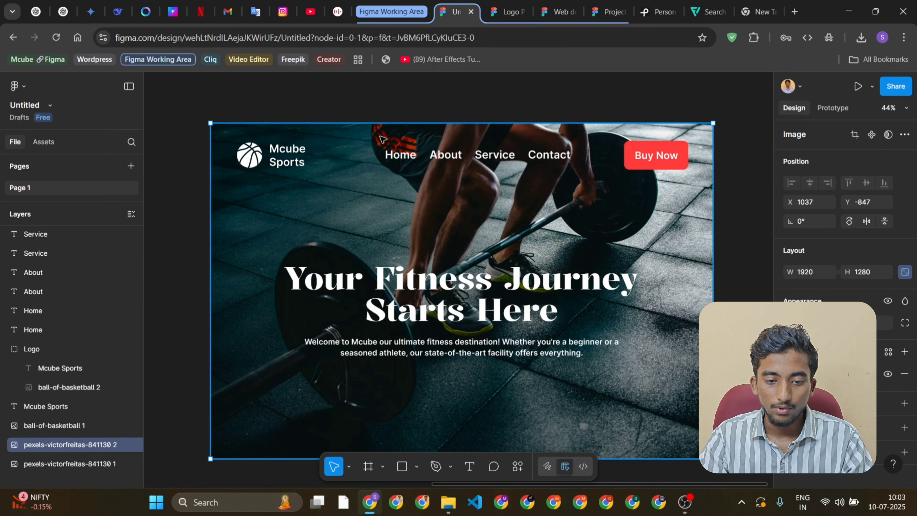
left_click_drag(382, 139, 427, 158)
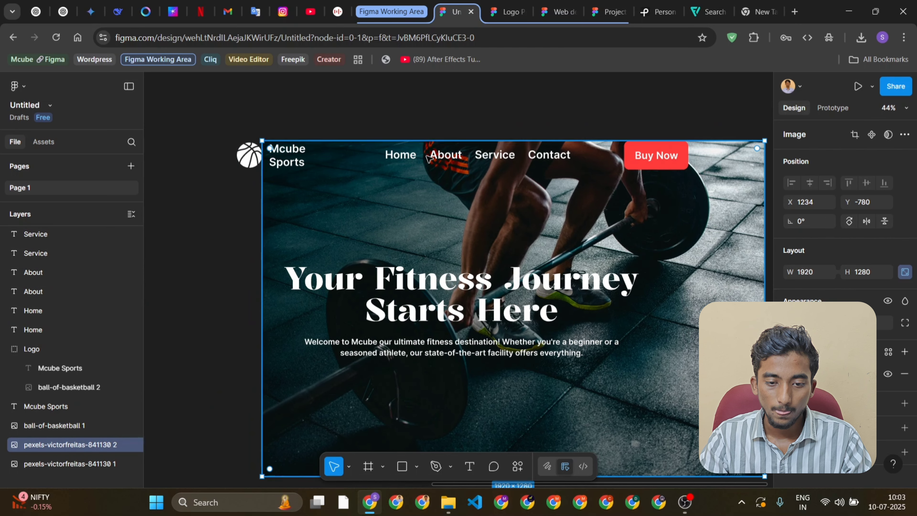
key("ctrl+z")
Group the Home, About, Service and Contact texts in the duplicated design's header
left_click(406, 155)
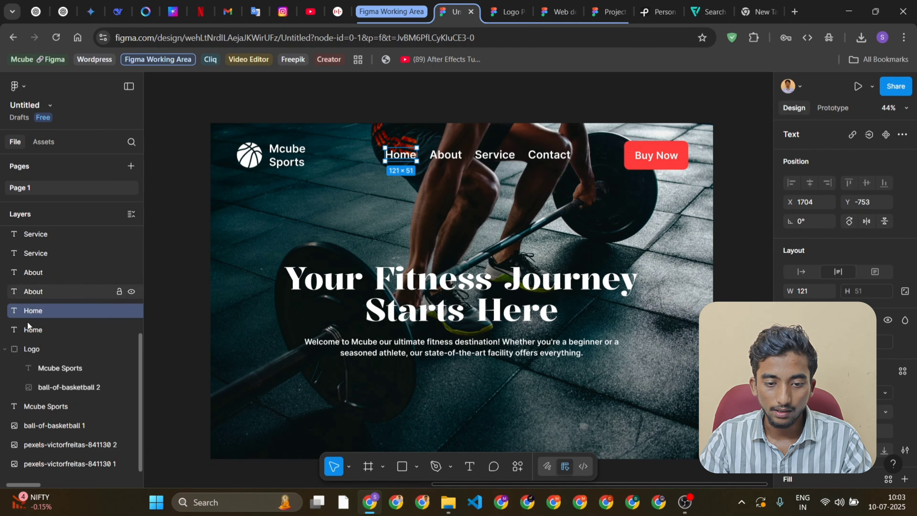
left_click(5, 349)
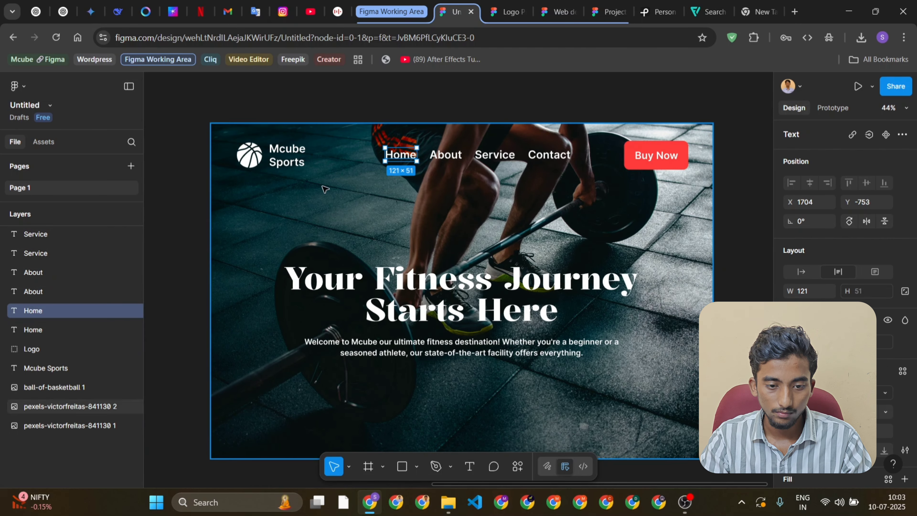
left_click(449, 154, "shift")
left_click(494, 155, "shift")
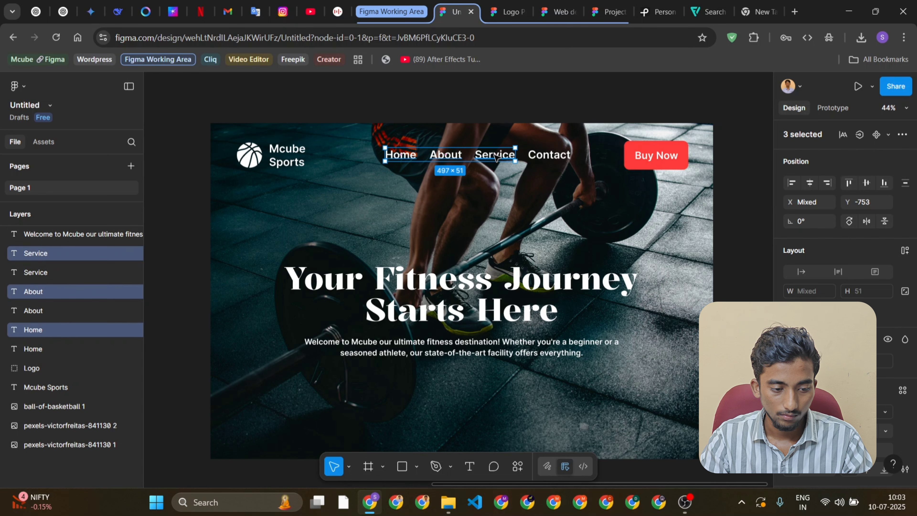
left_click(566, 155, "shift")
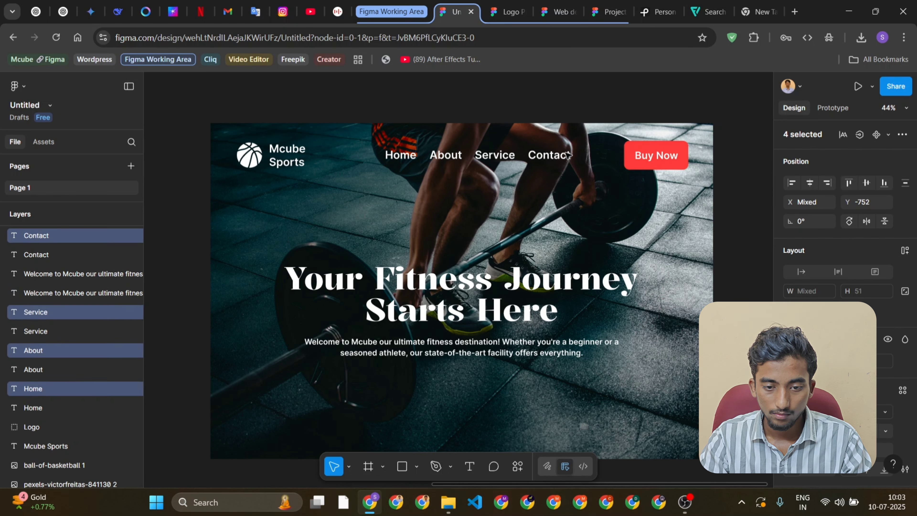
key("ctrl+g")
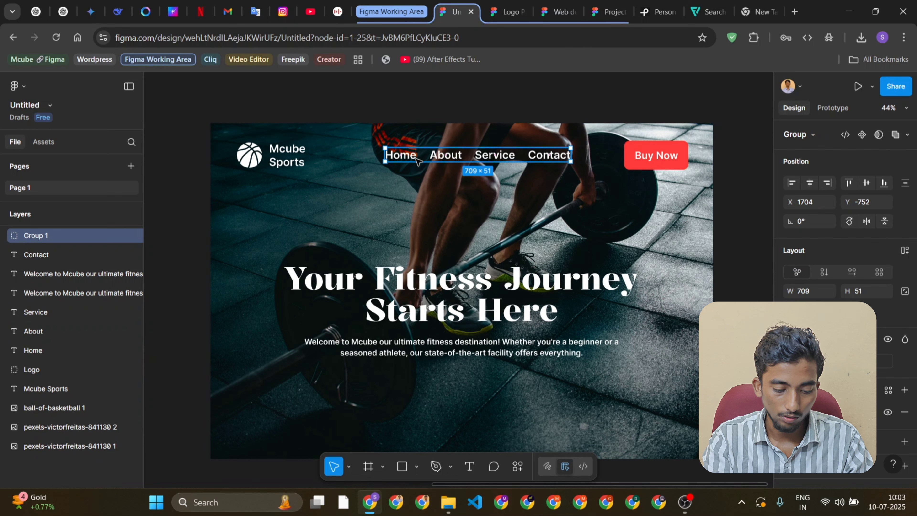
Group the Buy Now text with its red button rectangle in the duplicated design
left_click(635, 148)
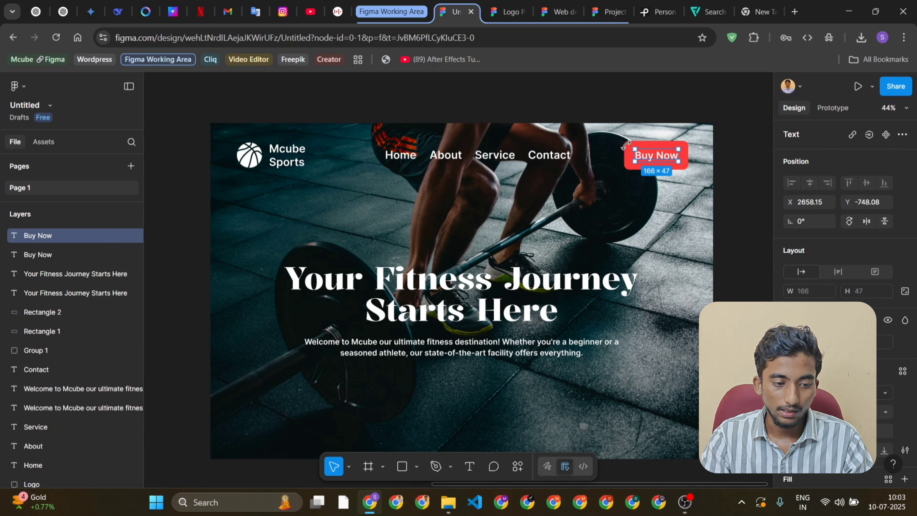
left_click(628, 146, "shift")
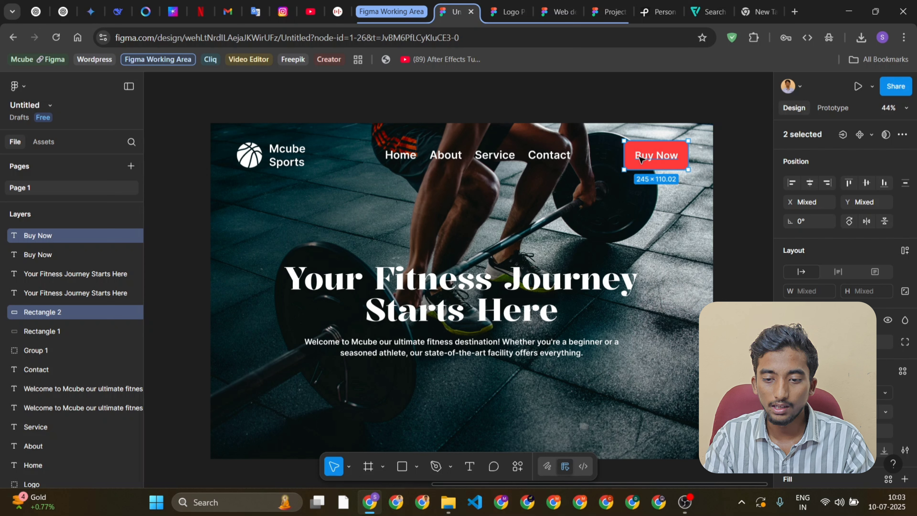
key("ctrl+g")
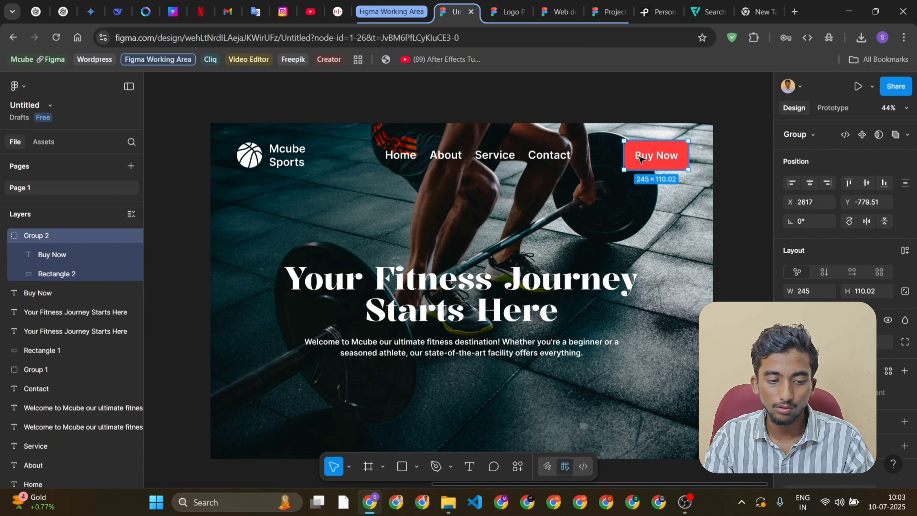
Rename the Buy Now button group as Button and the navigation links group as Navbar
double_click(30, 235)
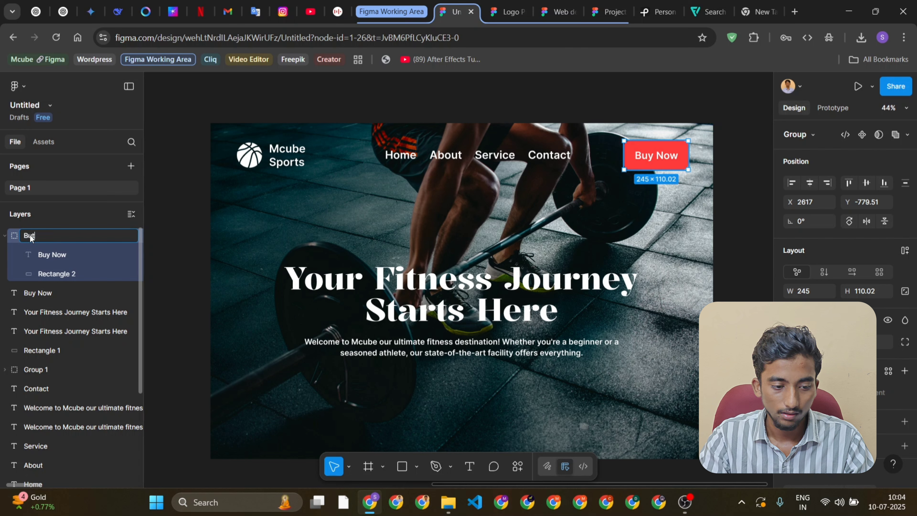
key("Return")
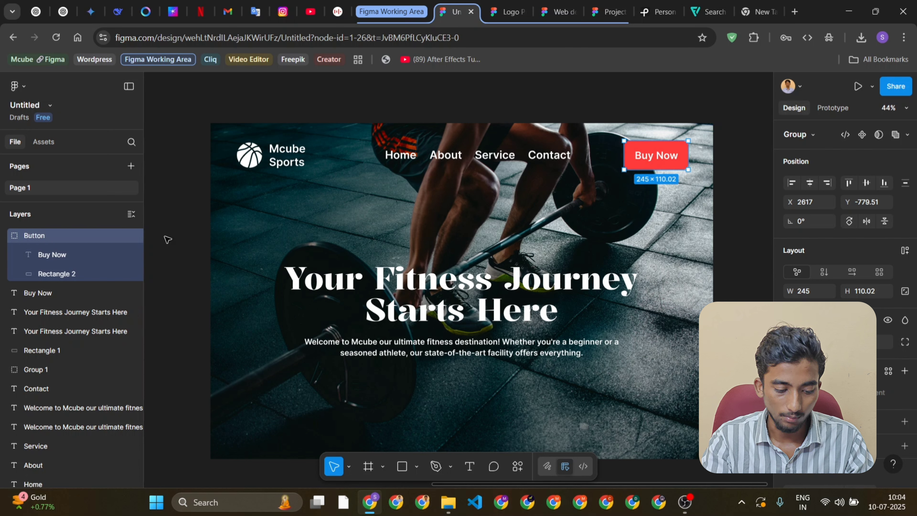
left_click(426, 162)
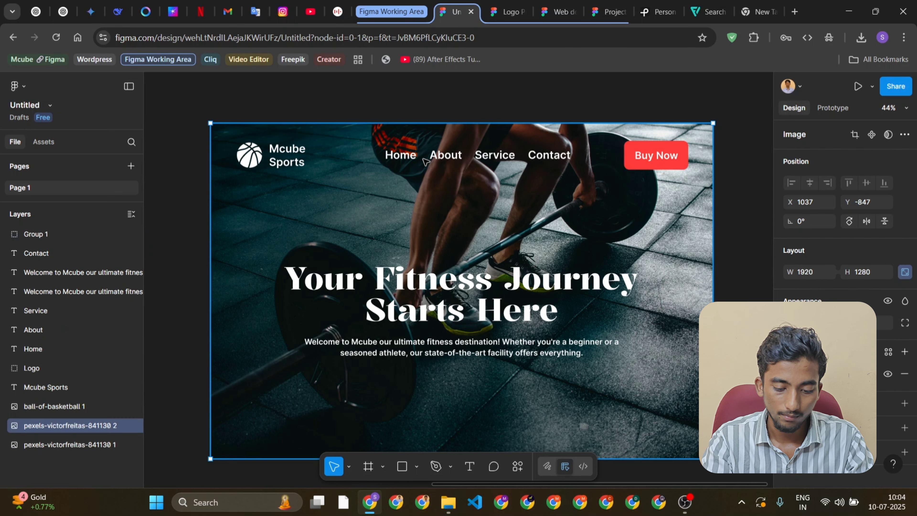
left_click(452, 158)
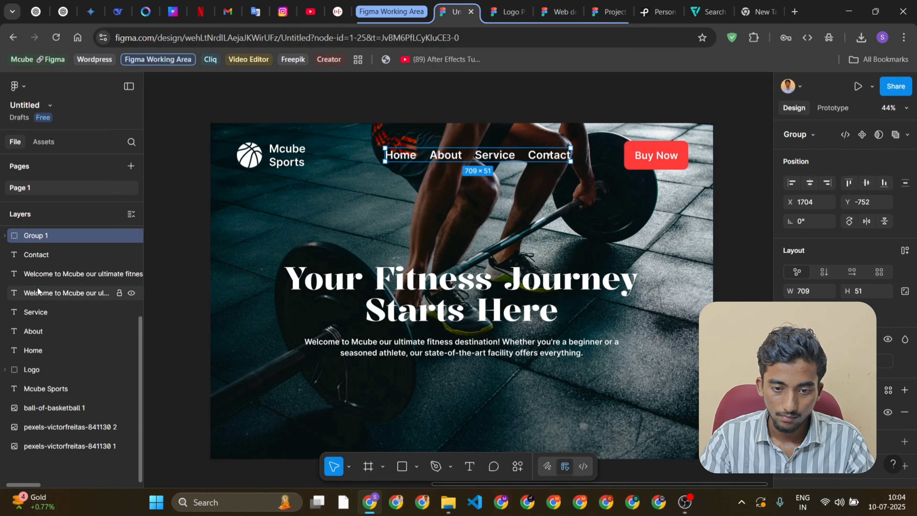
double_click(34, 237)
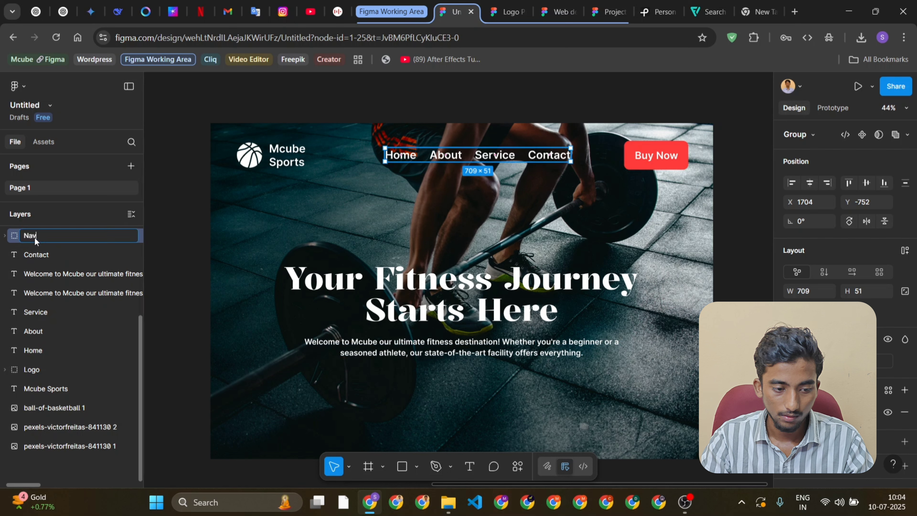
type("Navbar")
key("Return")
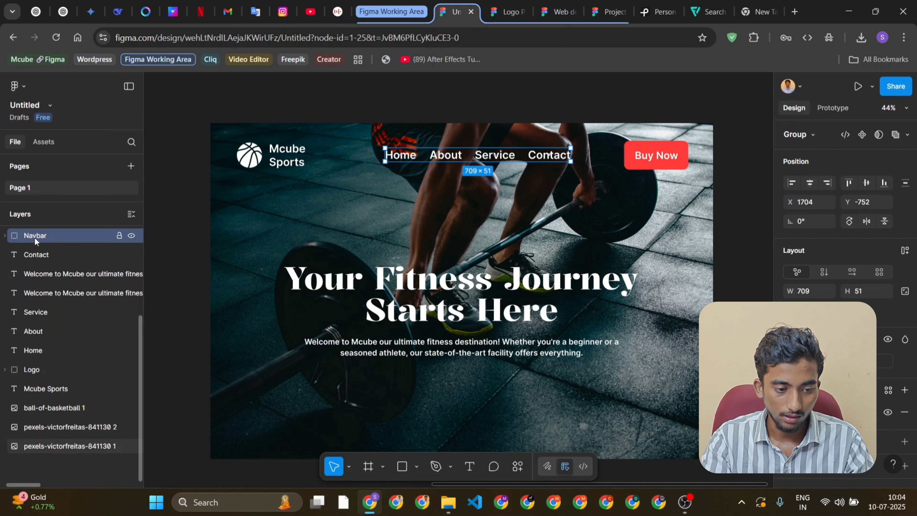
Group the Logo, Navbar and Button groups of the duplicated design together
left_click(271, 161)
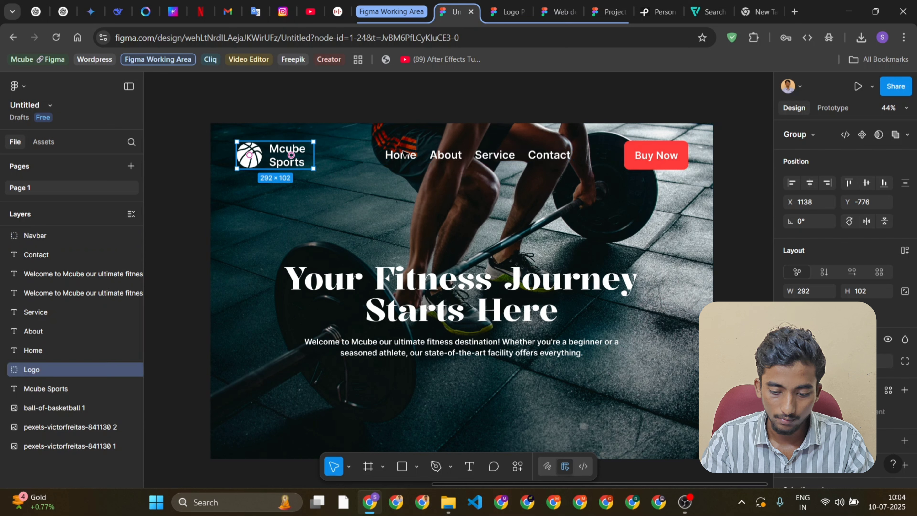
left_click(469, 155, "shift")
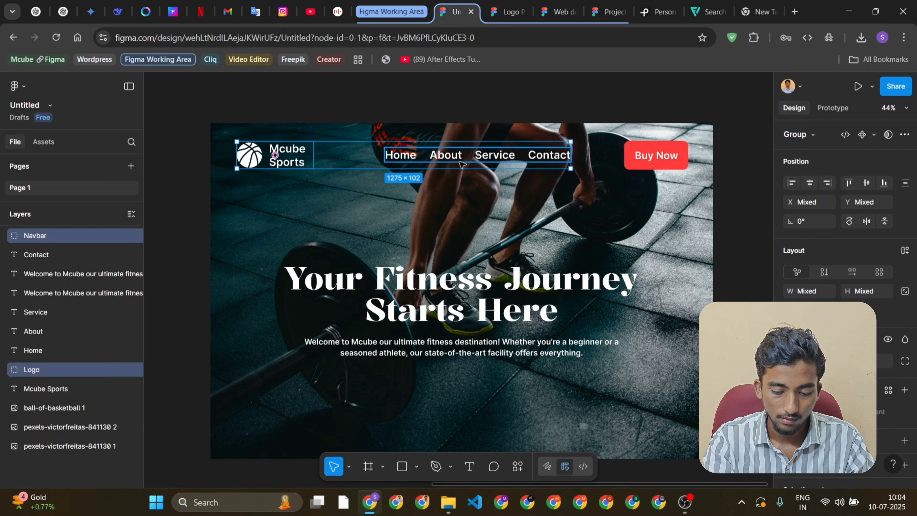
left_click(648, 156, "shift")
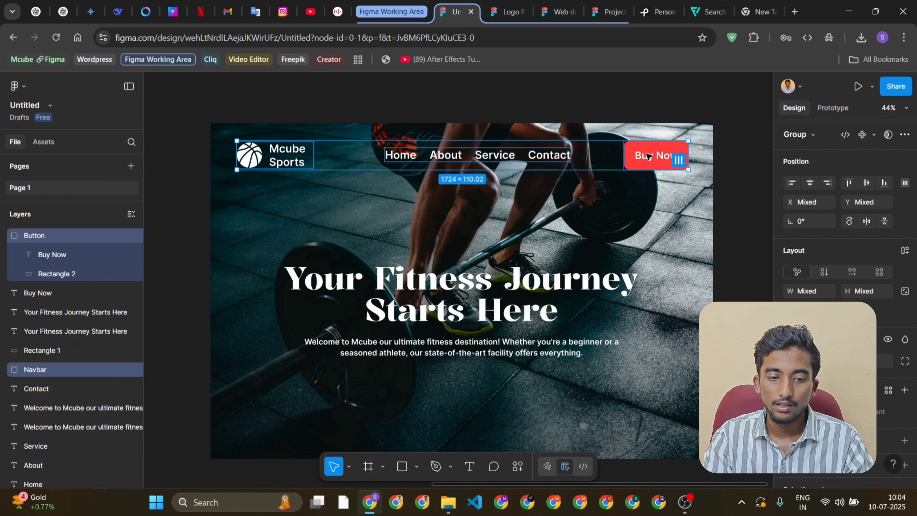
key("ctrl+g")
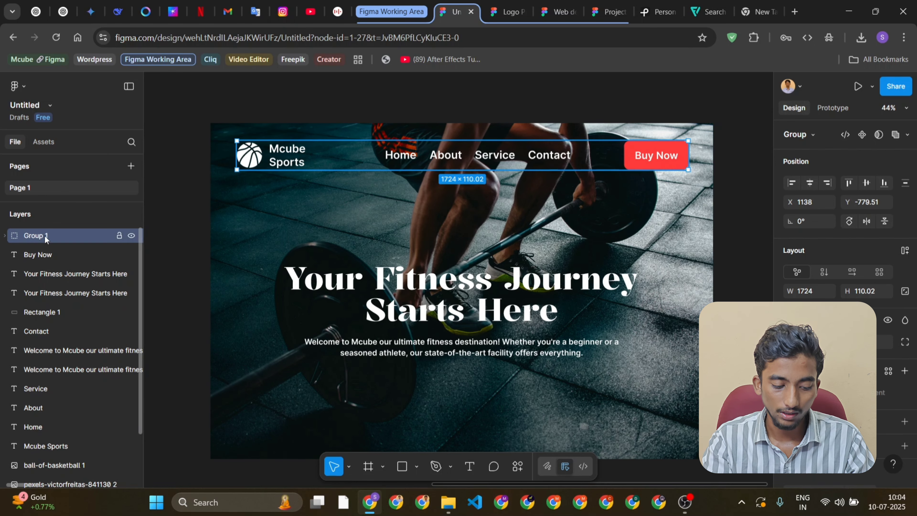
Rename the group containing the logo, navigation links and button as Header
double_click(22, 241)
type("Headi")
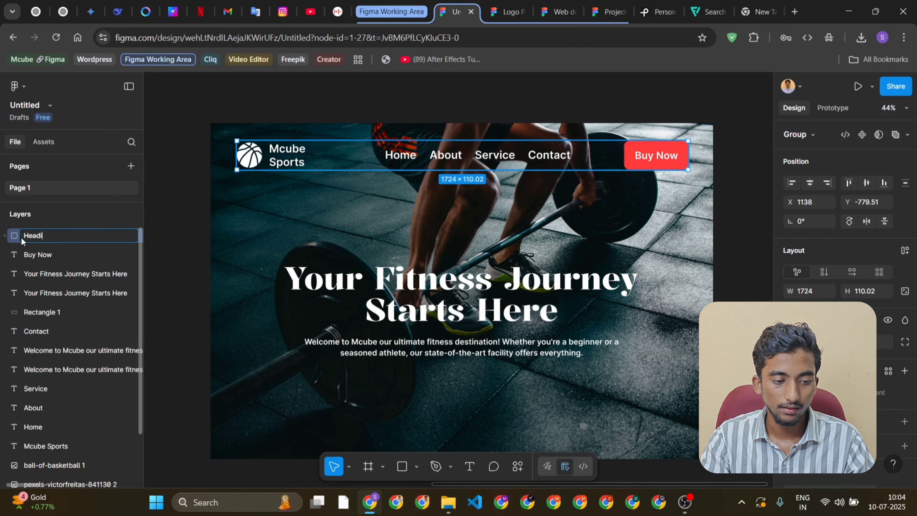
key("BackSpace")
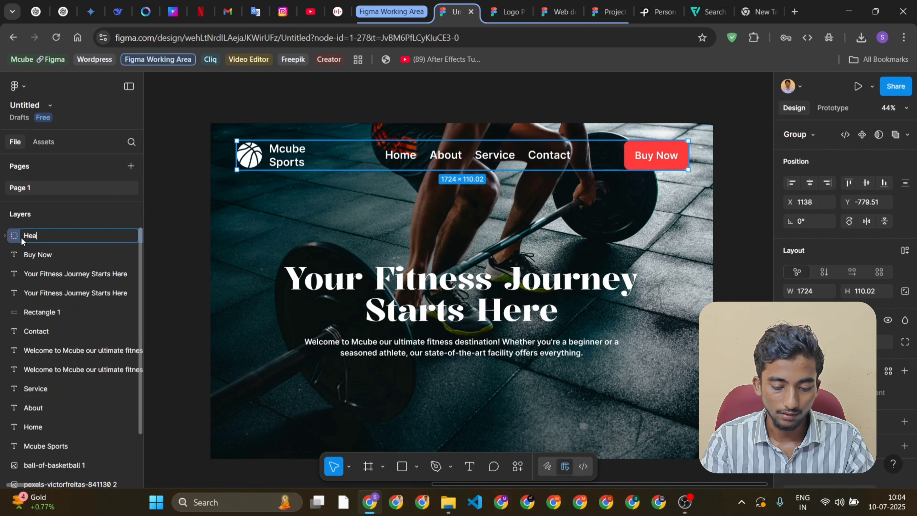
type("der")
key("Return")
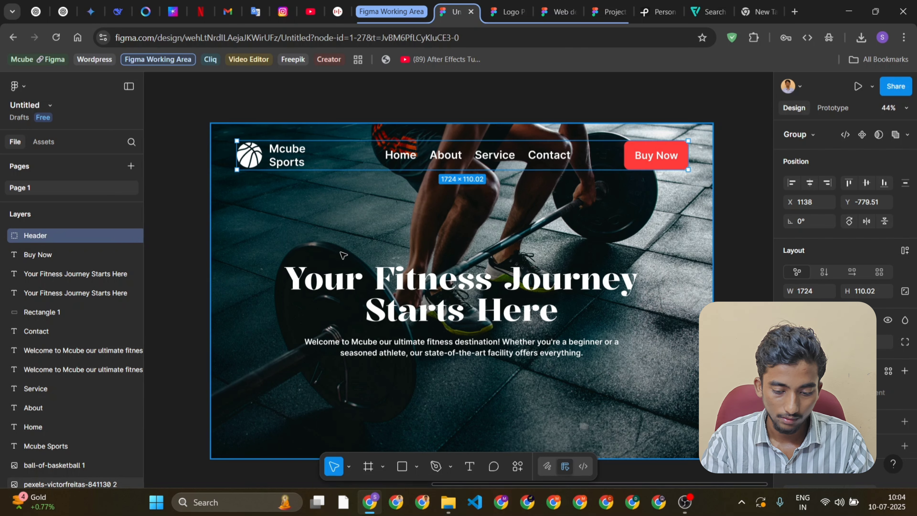
Group the Your Fitness Journey Starts Here heading with the welcome paragraph beneath it in the duplicated design
scroll(343, 255, "down", 3)
scroll(343, 254, "down", 3)
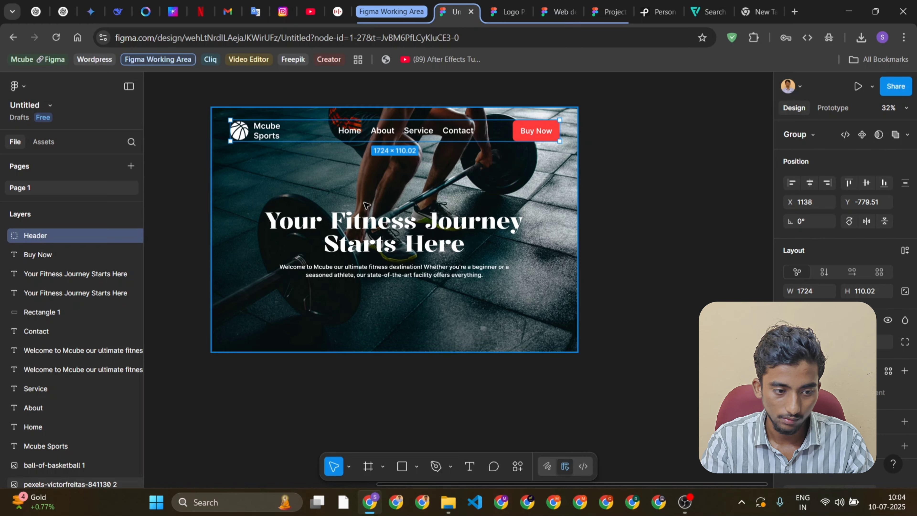
scroll(367, 205, "up", 3)
scroll(367, 205, "down", 2)
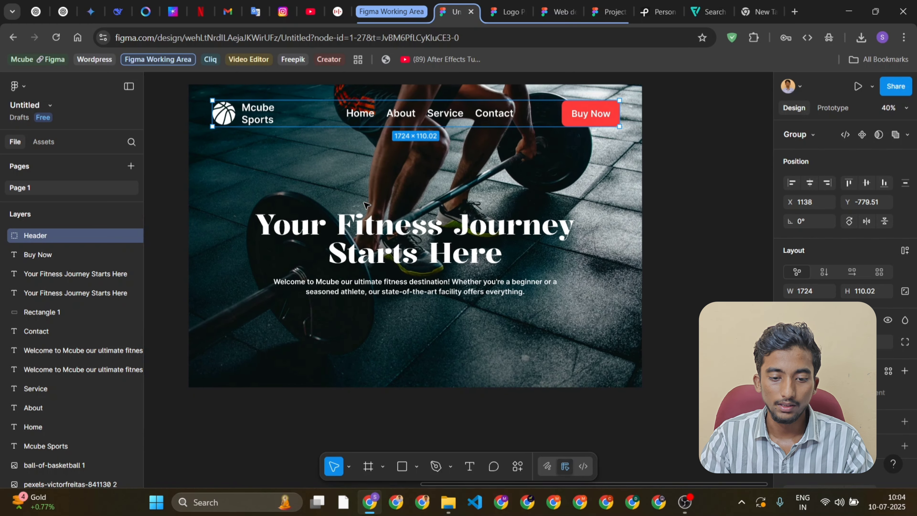
left_click(427, 255)
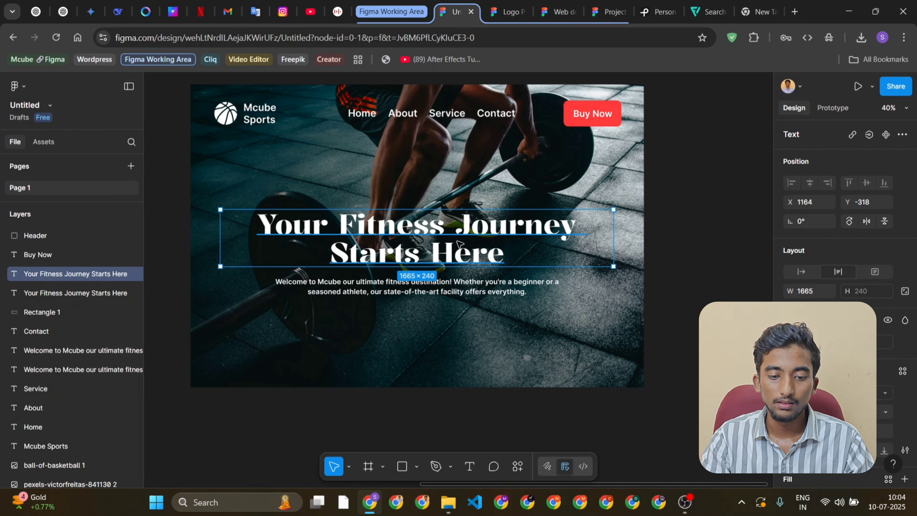
scroll(438, 297, "up", 1)
left_click(437, 296, "shift")
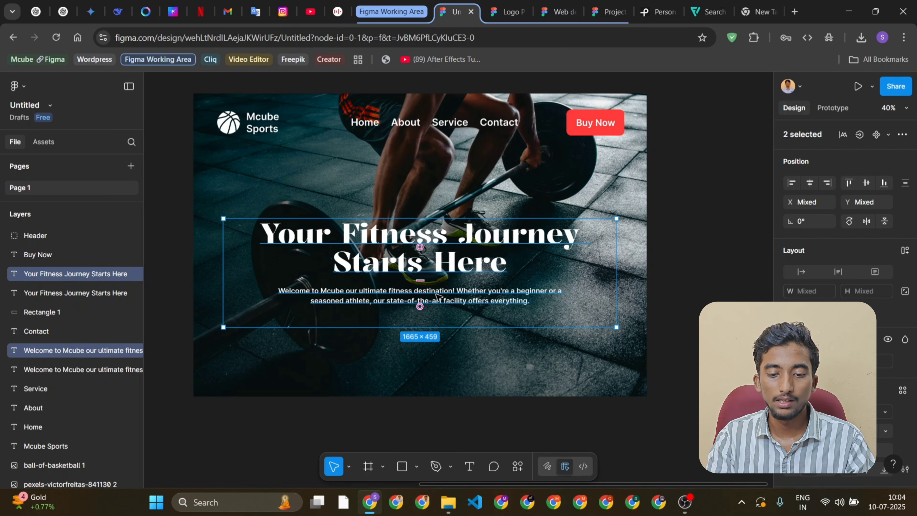
key("ctrl+g")
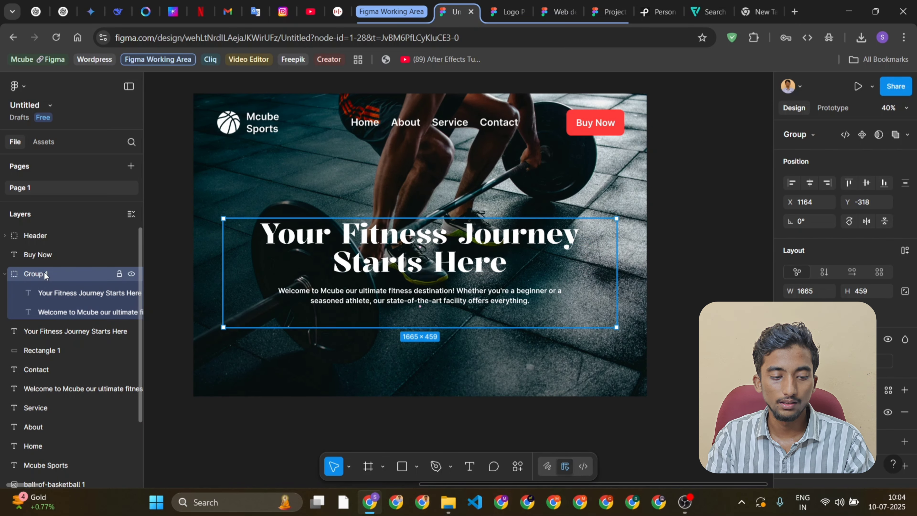
Rename the group of heading and welcome paragraph as Heading content and collapse it in the layer list
double_click(45, 274)
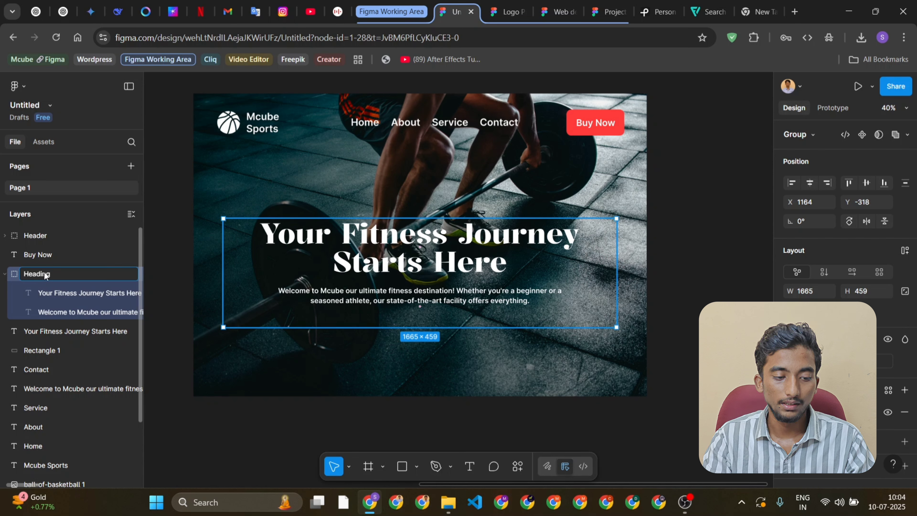
type("Heading content")
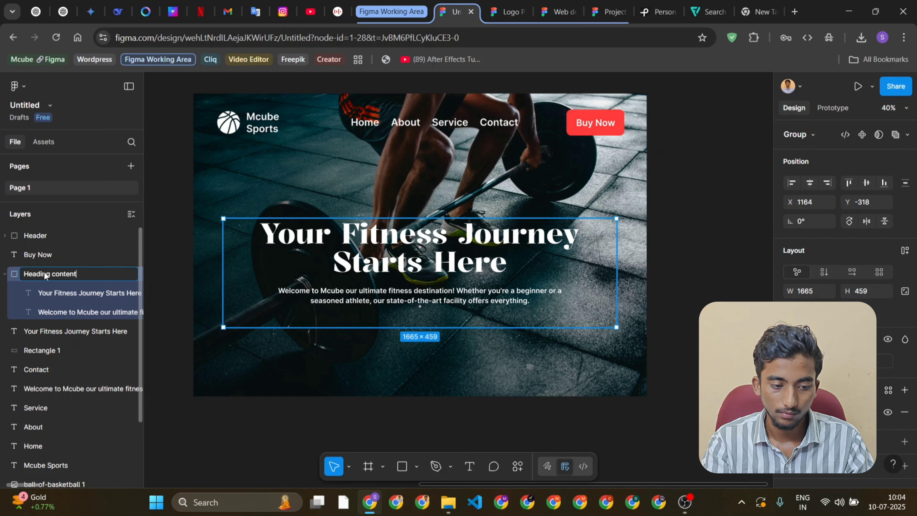
key("Return")
left_click(5, 274)
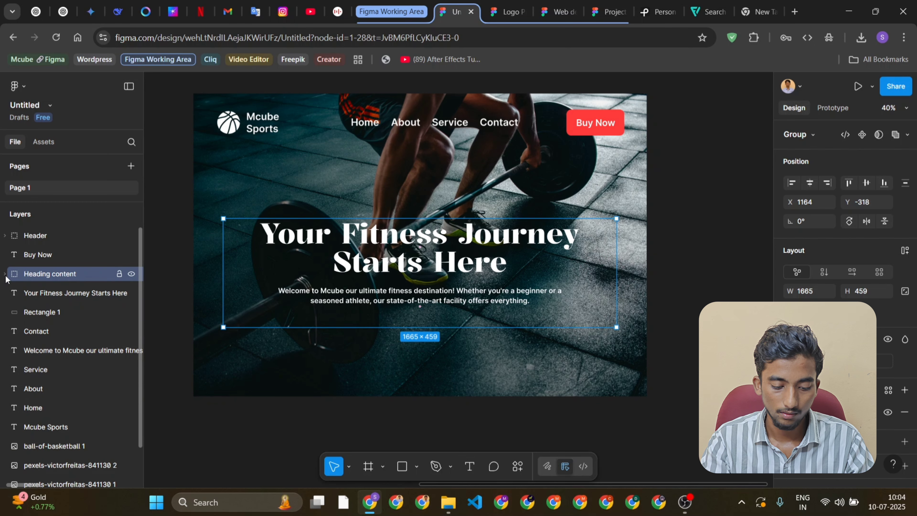
Group the background image with the Header and Heading content groups
left_click(387, 181)
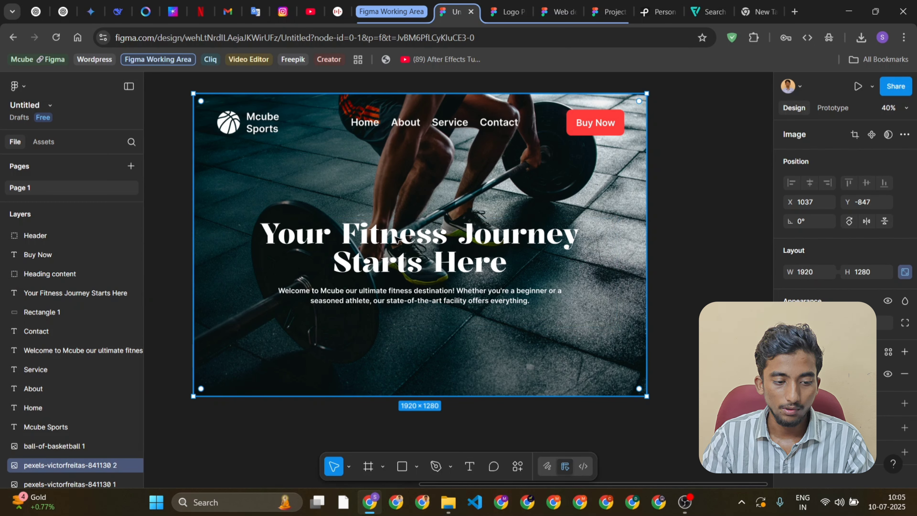
left_click(251, 124)
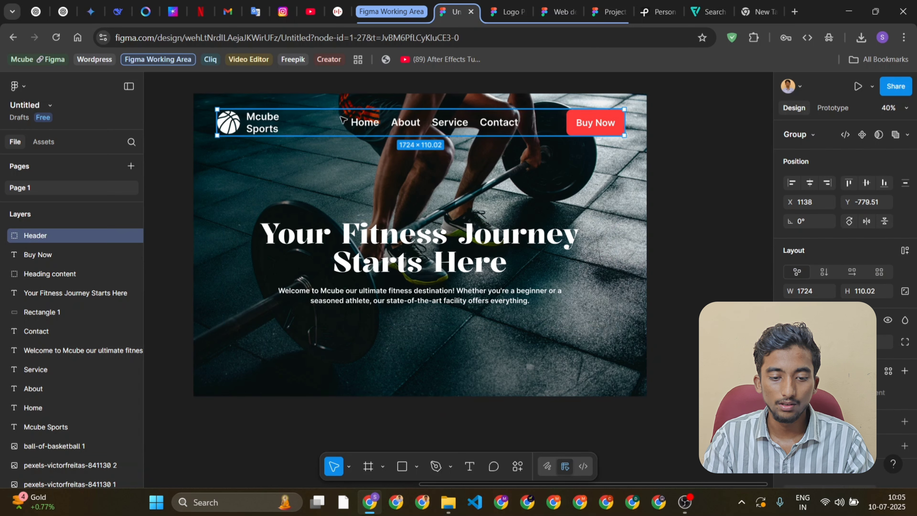
left_click(430, 237, "shift")
left_click(638, 163, "shift")
key("ctrl+g")
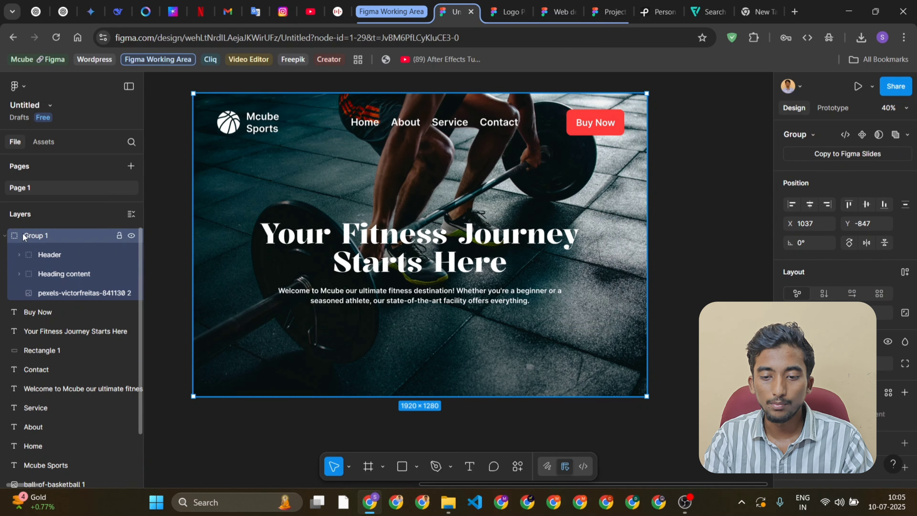
Rename the group holding the background image, Header and Heading content as Hero Section and collapse it in the layer list
double_click(40, 236)
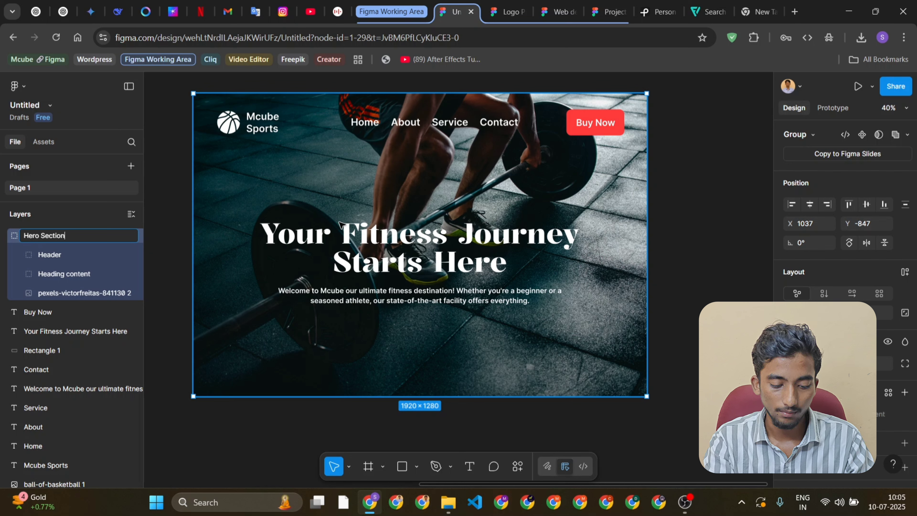
key("Return")
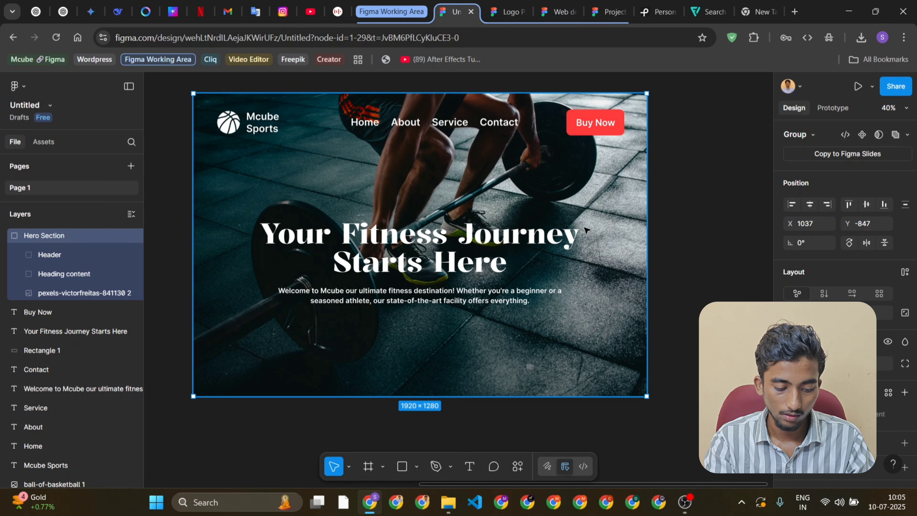
left_click(676, 207)
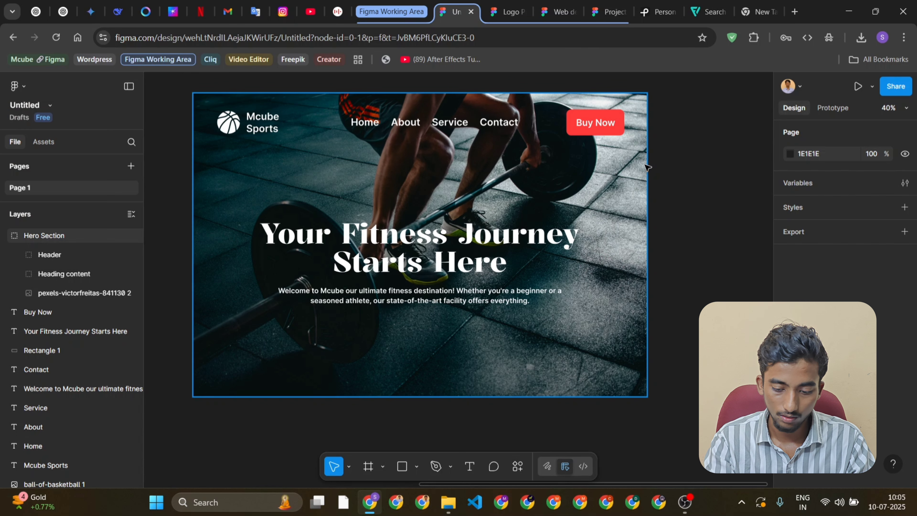
left_click(4, 237)
Duplicate the header's Buy Now button and place the copy below the welcome paragraph at about X 1856, Y 103
left_click(614, 122)
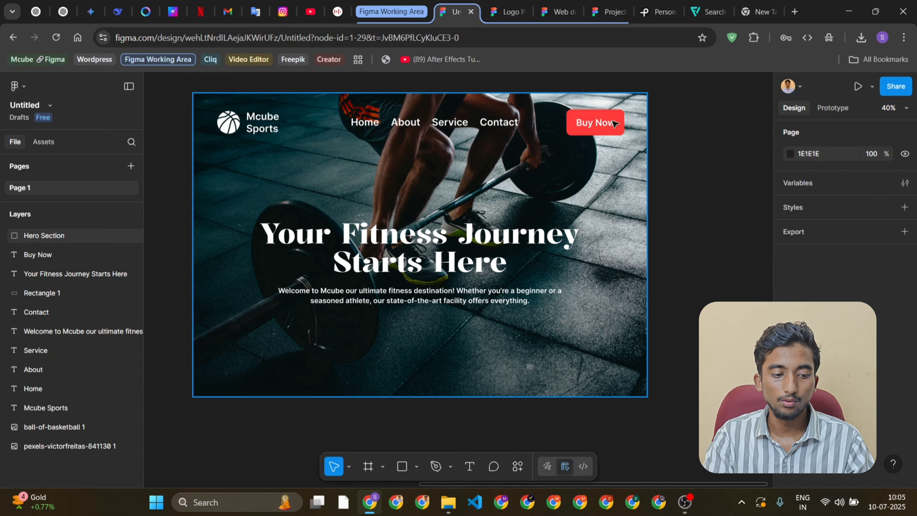
double_click(616, 123)
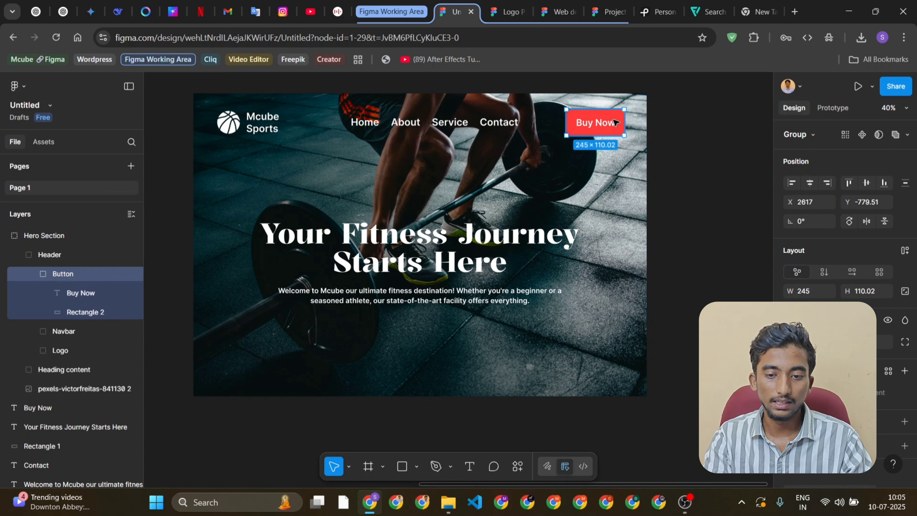
key("ctrl+d")
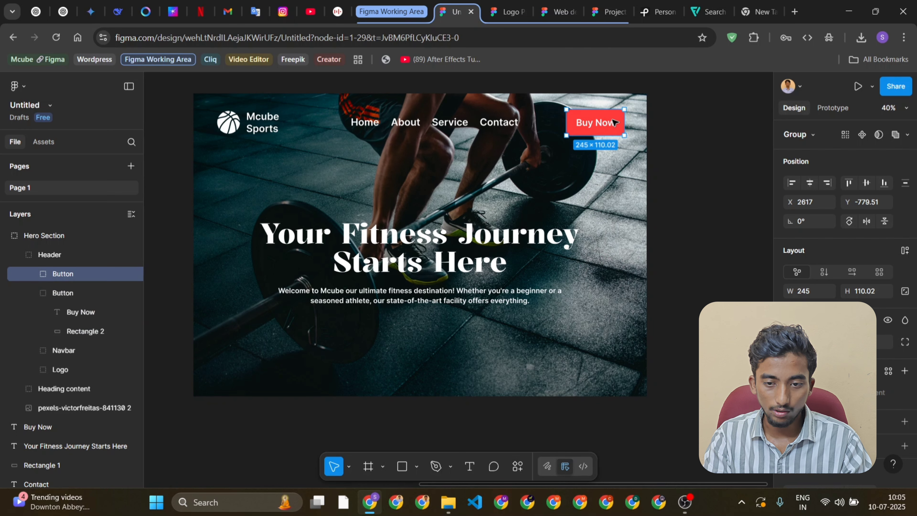
left_click_drag(617, 122, 438, 330)
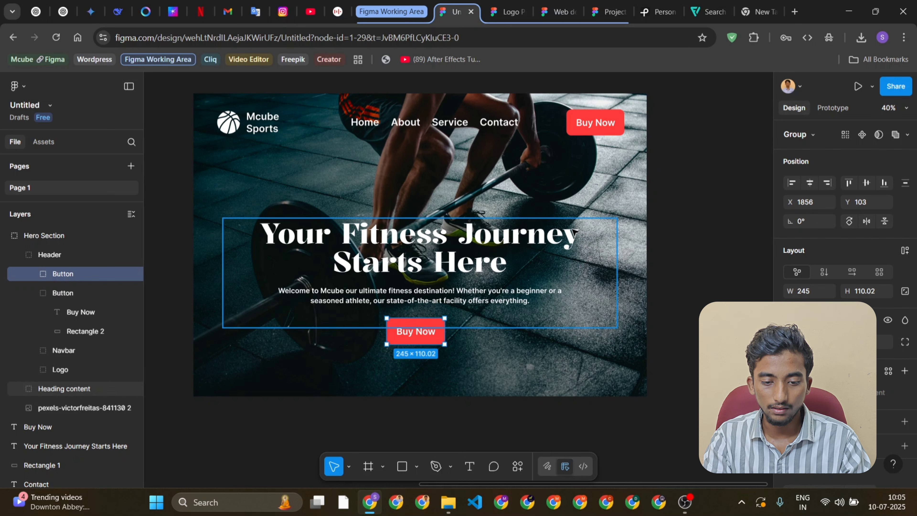
Inspect the background image and the Logo, Navbar and Button groups of the header by selecting each one
scroll(470, 266, "right", 2)
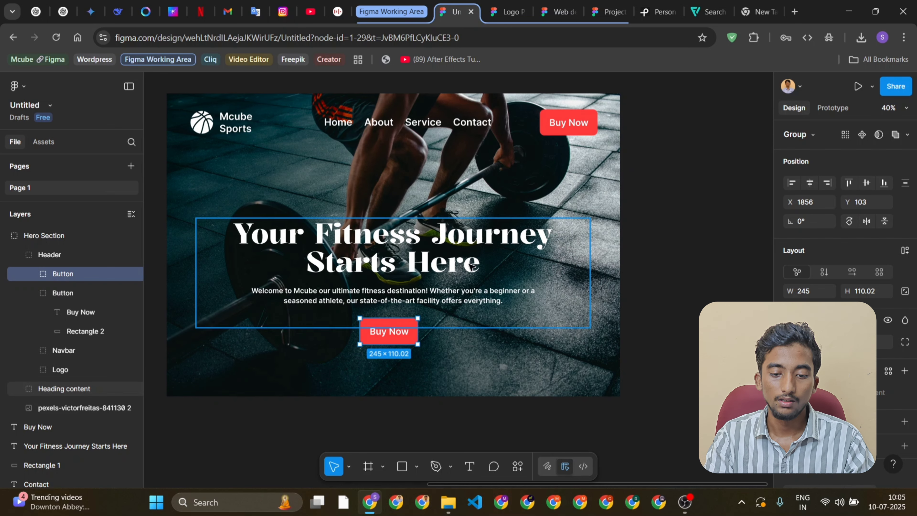
double_click(409, 125)
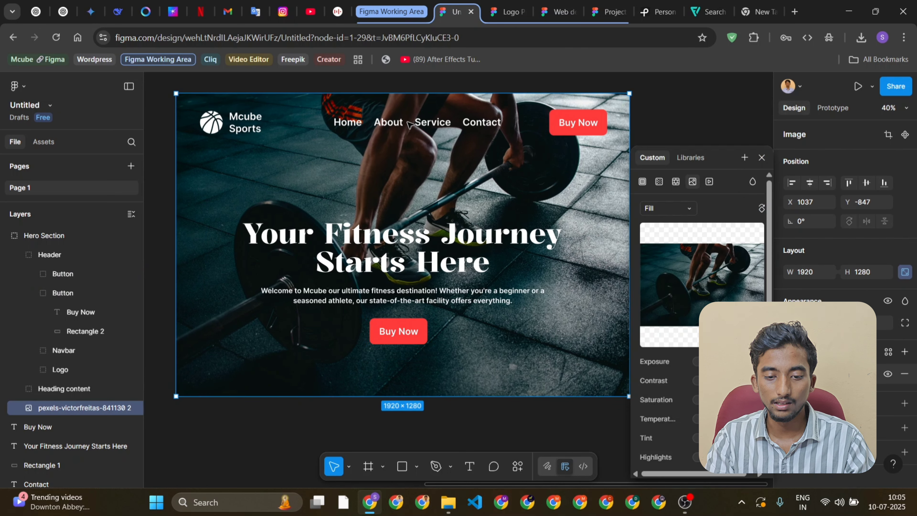
left_click(761, 159)
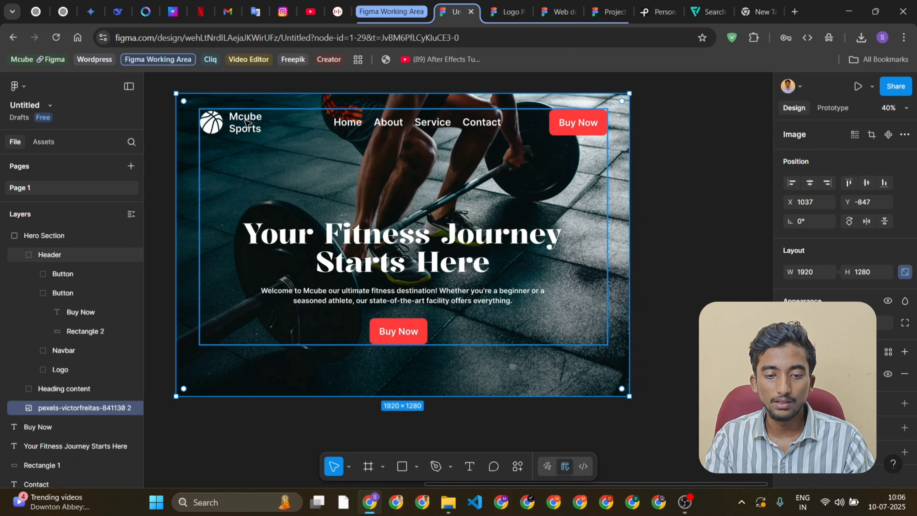
double_click(246, 123)
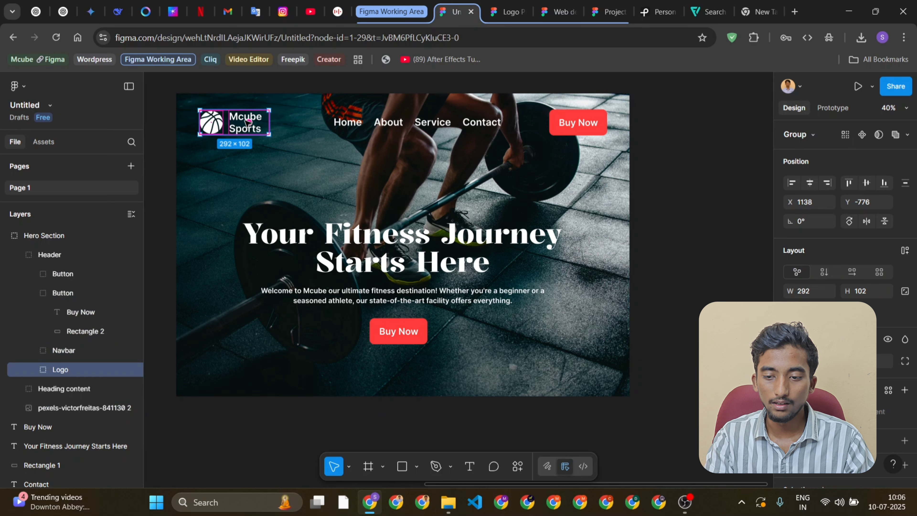
left_click(65, 350)
left_click(58, 296)
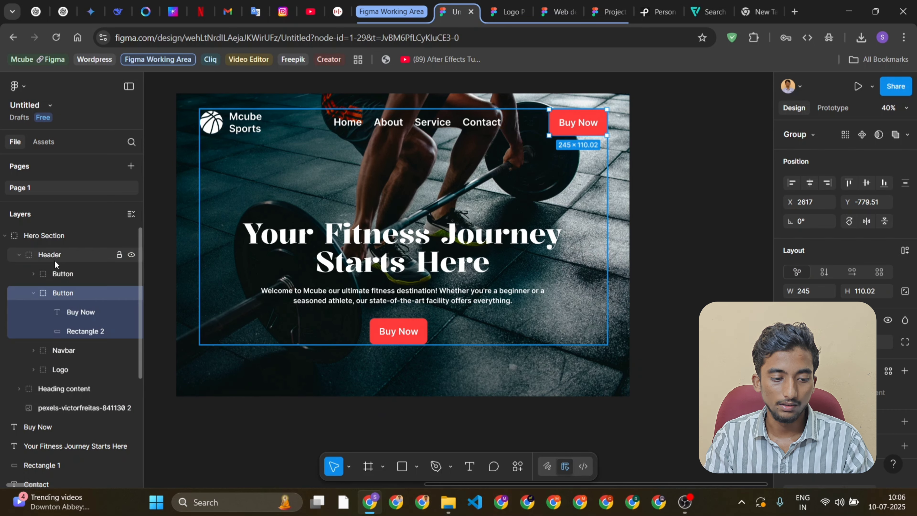
Try duplicating the Header group and moving the copy beyond the hero image's right side, and delete the copy
left_click(36, 257)
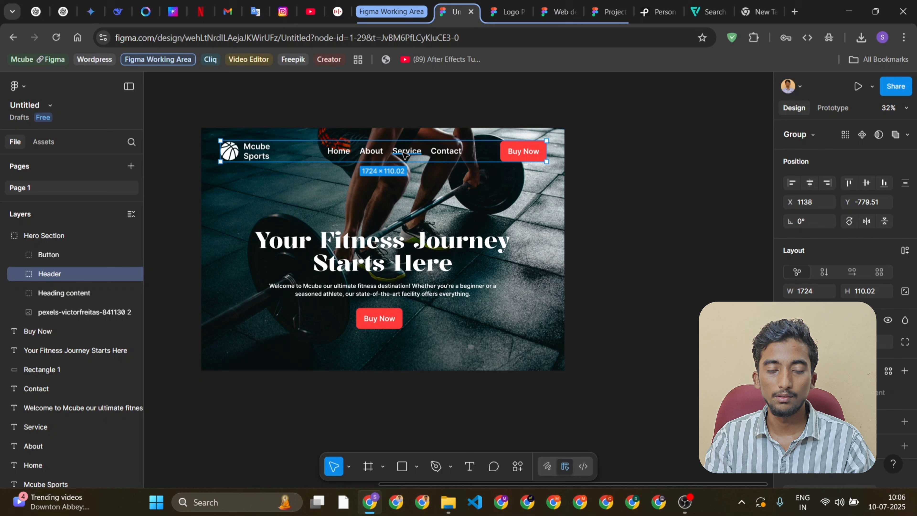
key("ctrl+d")
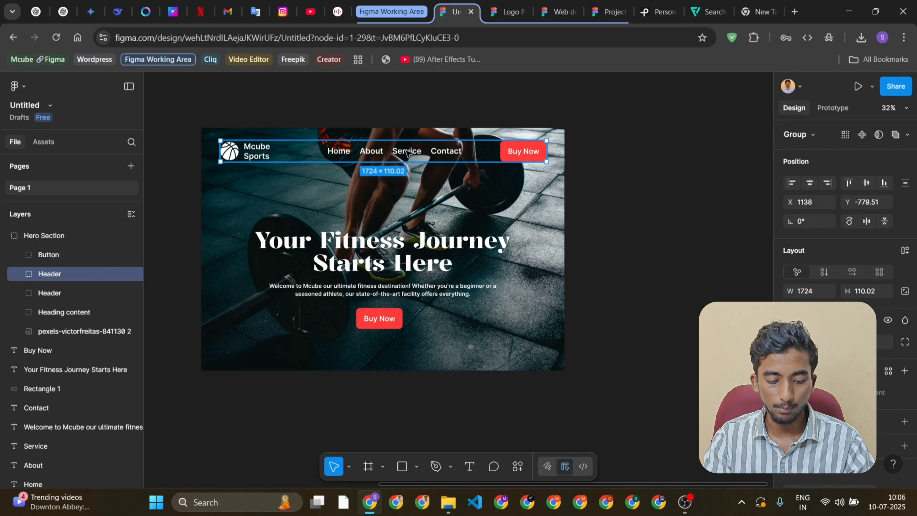
left_click_drag(426, 144, 750, 142)
key("Delete")
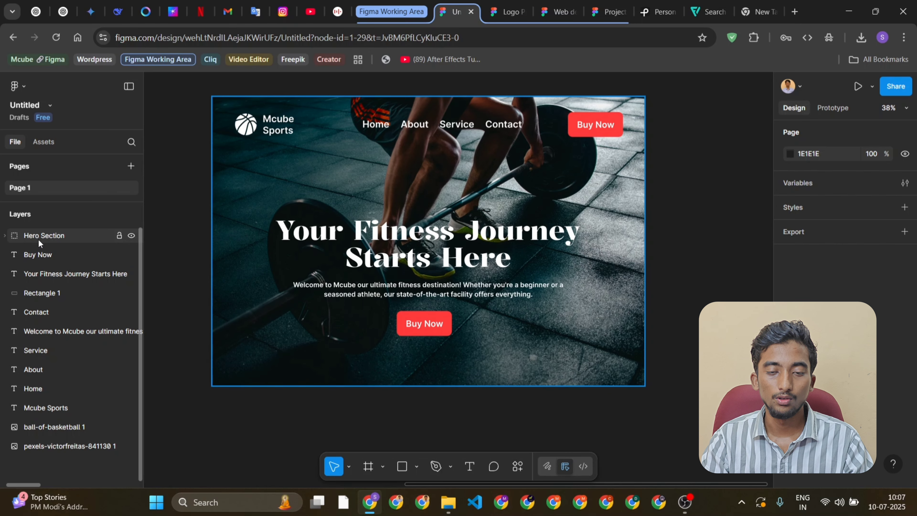
Expand the Hero Section group and inspect its Heading content and Header groups
left_click(38, 239)
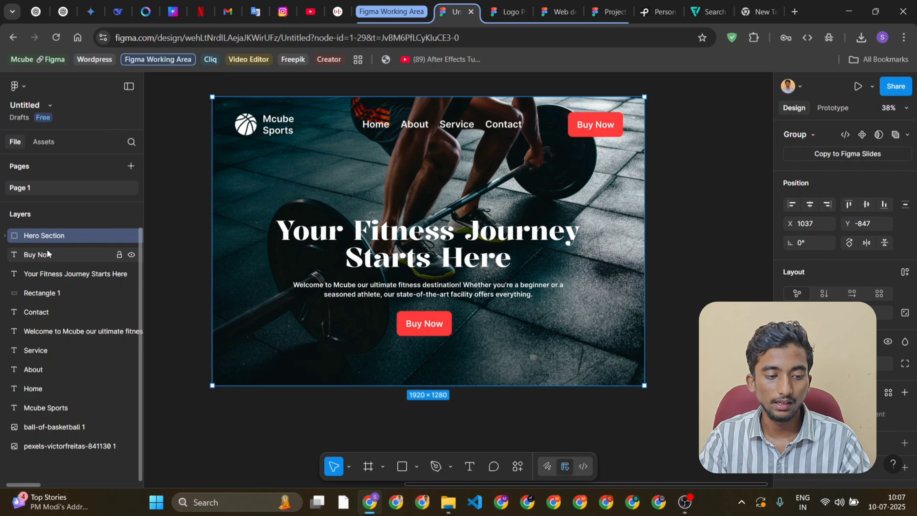
scroll(255, 288, "left", 2)
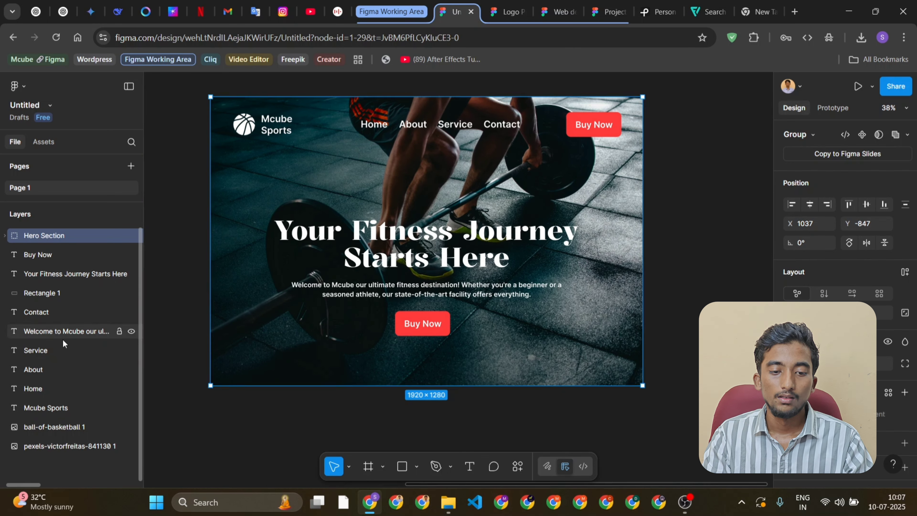
left_click(5, 237)
left_click(5, 237)
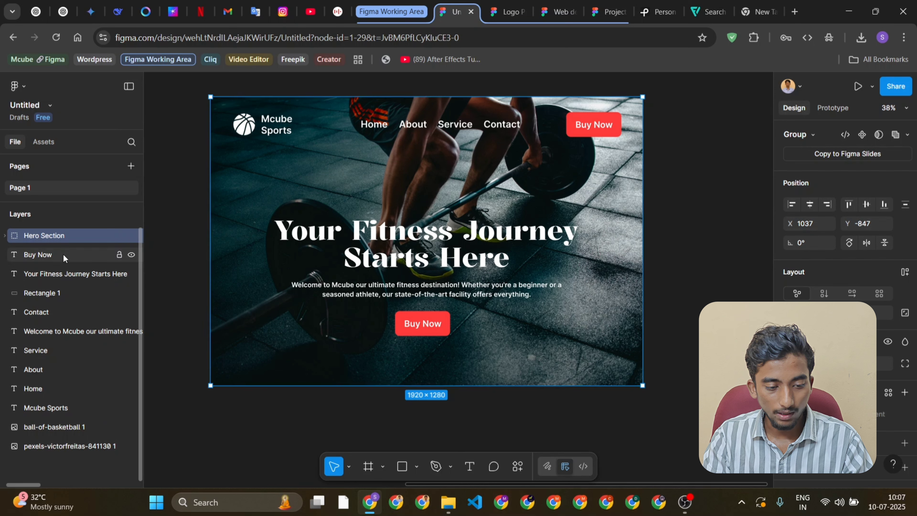
left_click(3, 237)
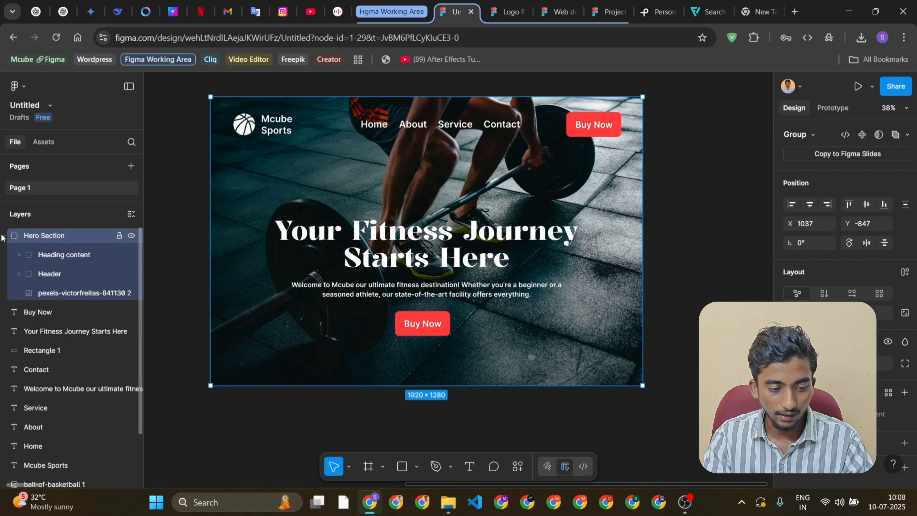
left_click(82, 265)
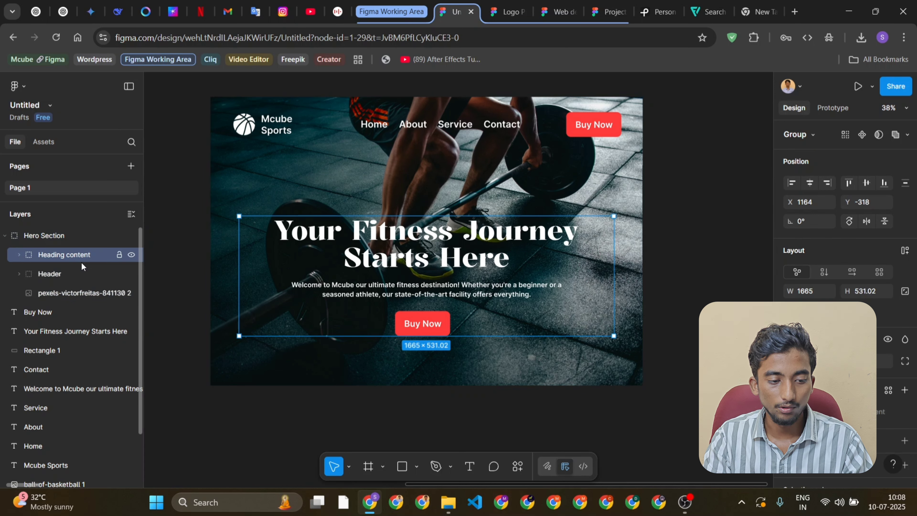
left_click(69, 270)
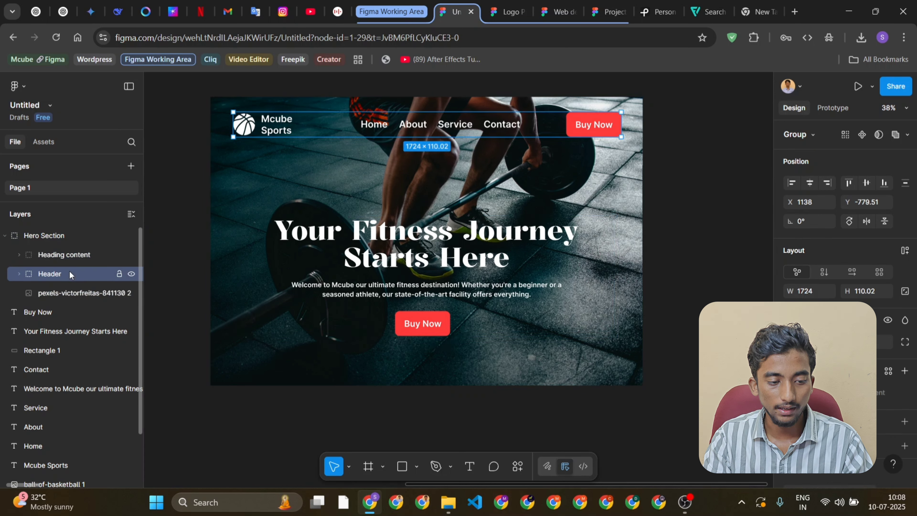
Expand the Header group and examine its Button and Navbar groups
left_click(19, 273)
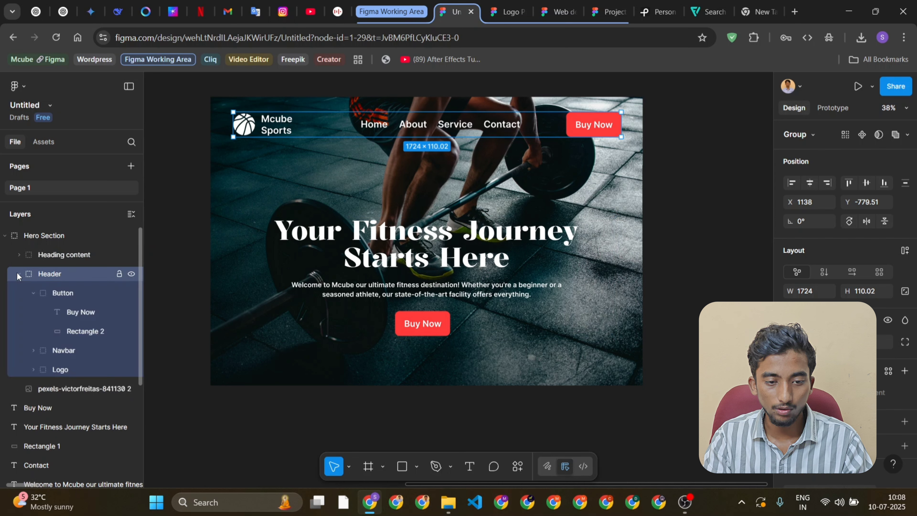
left_click(49, 293)
left_click(32, 294)
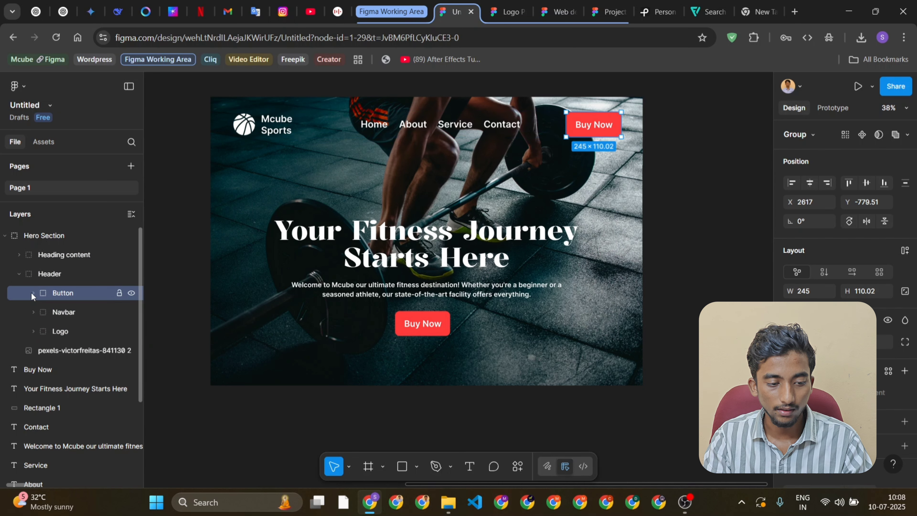
left_click(31, 294)
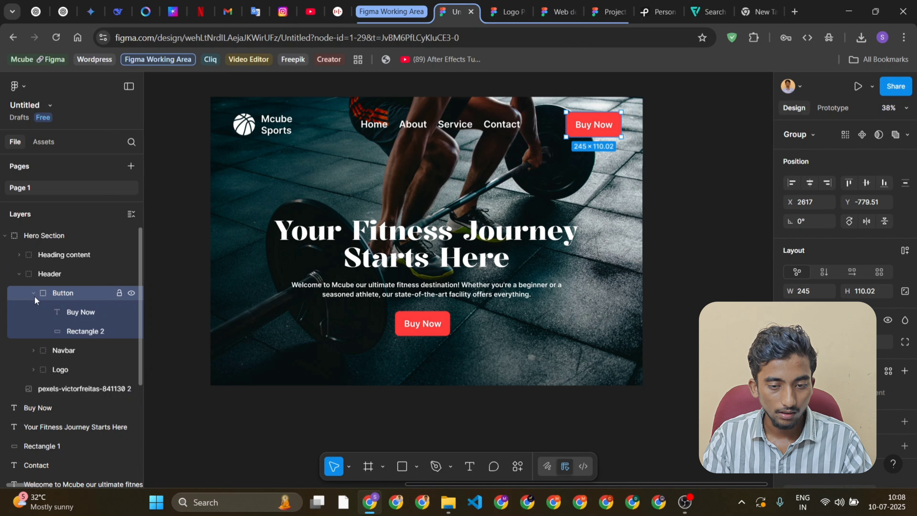
left_click(33, 293)
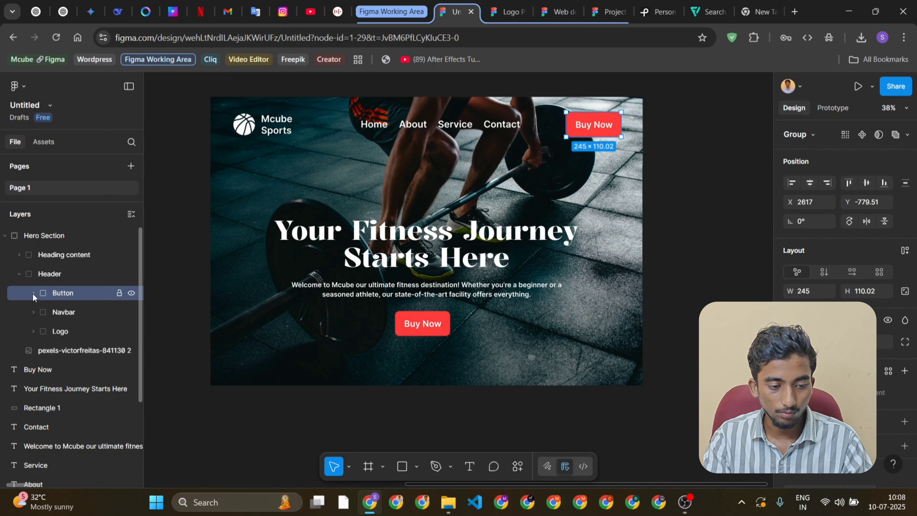
left_click(67, 313)
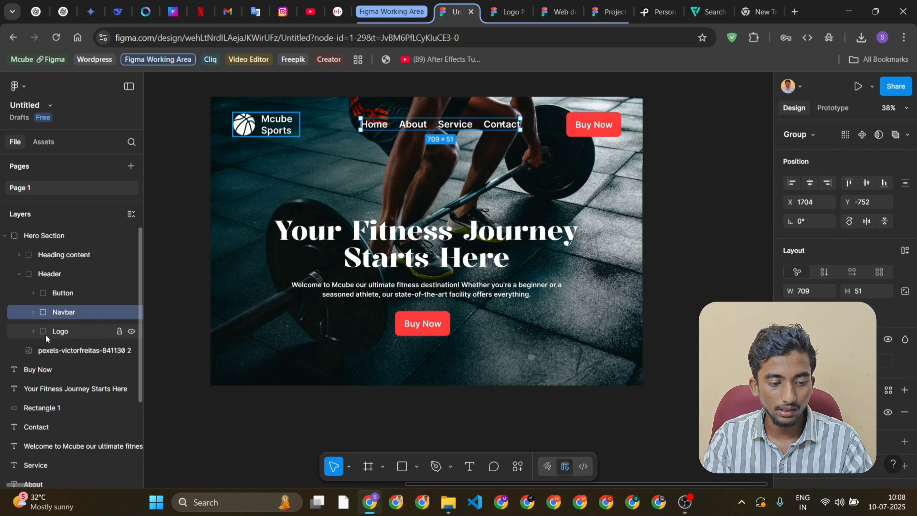
Check the Logo group and the background image layer, and collapse the Header and Hero Section groups
left_click(19, 274)
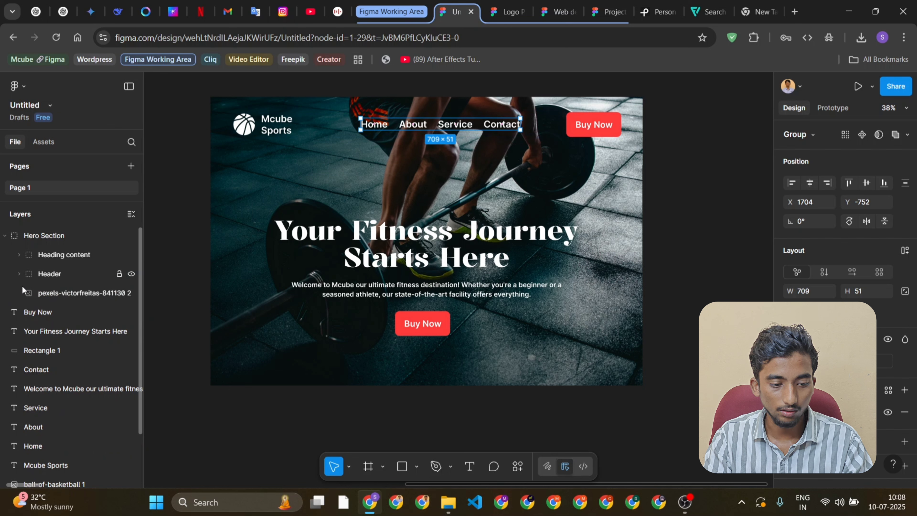
left_click(20, 273)
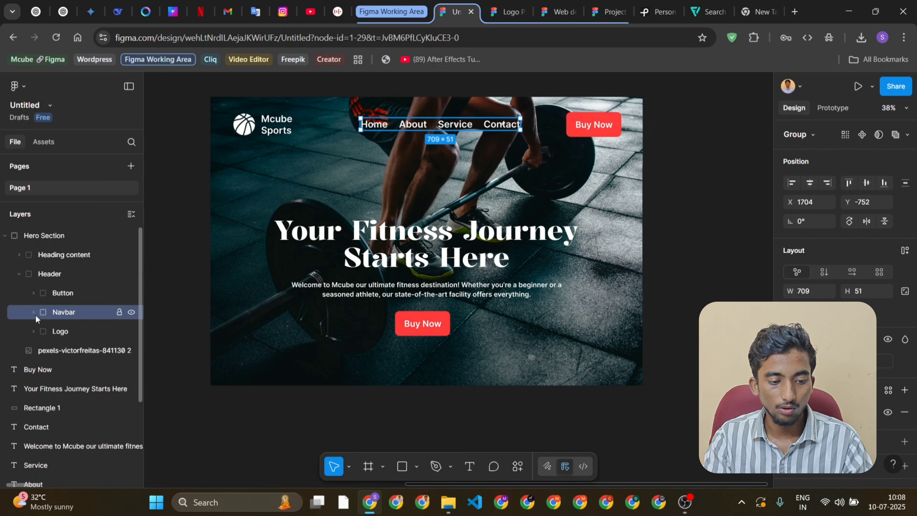
left_click(35, 330)
left_click(34, 330)
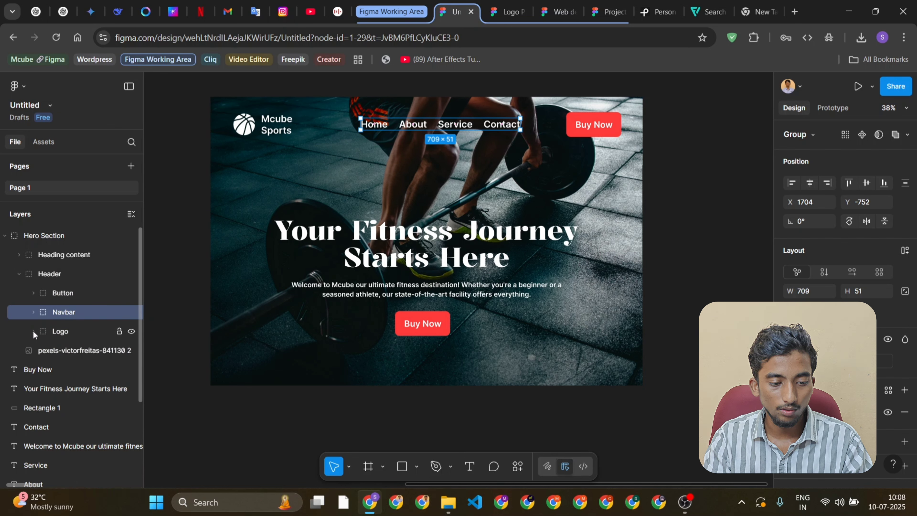
left_click(19, 274)
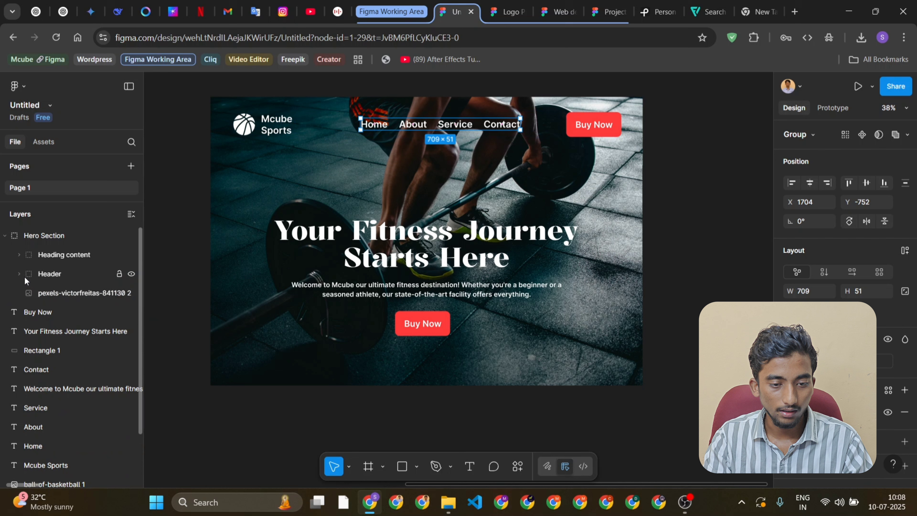
left_click(60, 294)
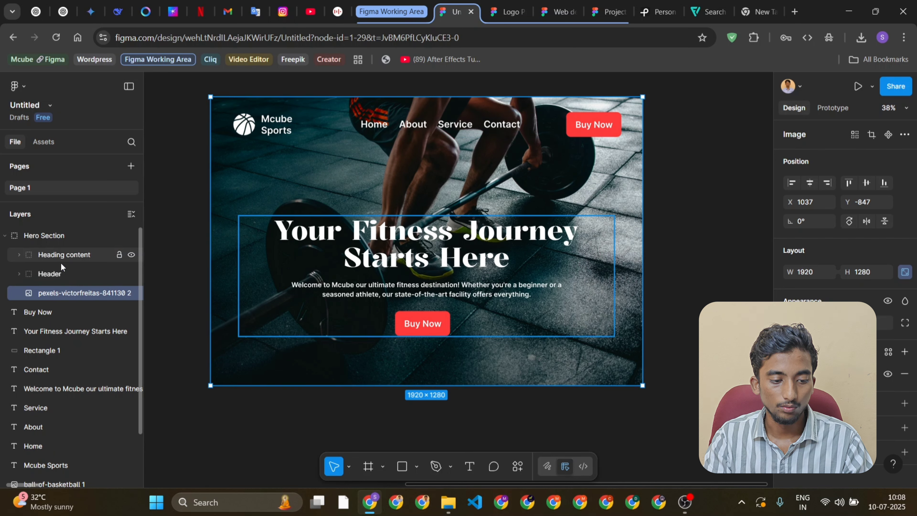
left_click(61, 236)
left_click(5, 236)
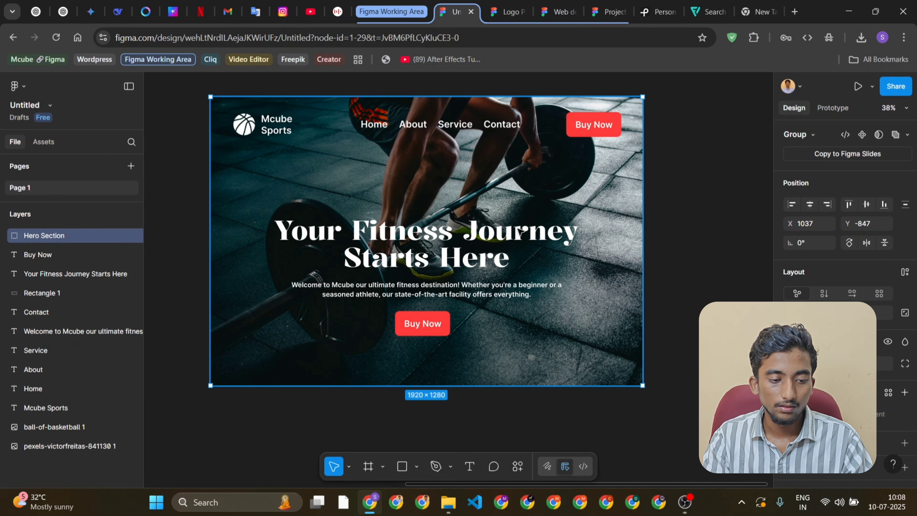
scroll(519, 232, "down", 3)
scroll(518, 231, "up", 2)
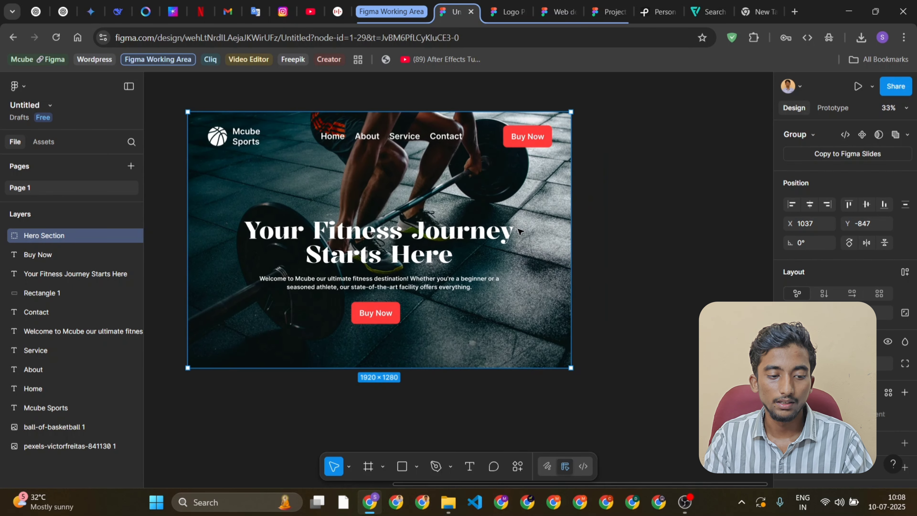
scroll(481, 208, "left", 1)
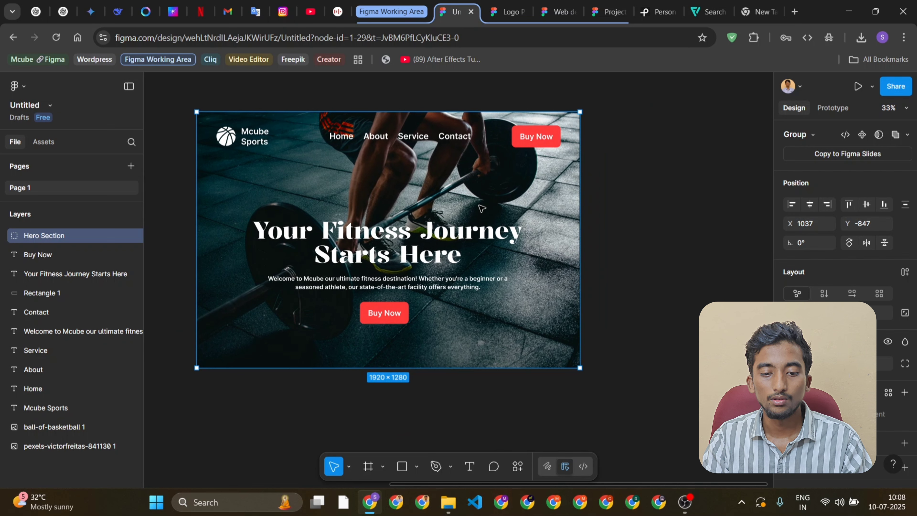
scroll(481, 208, "right", 2)
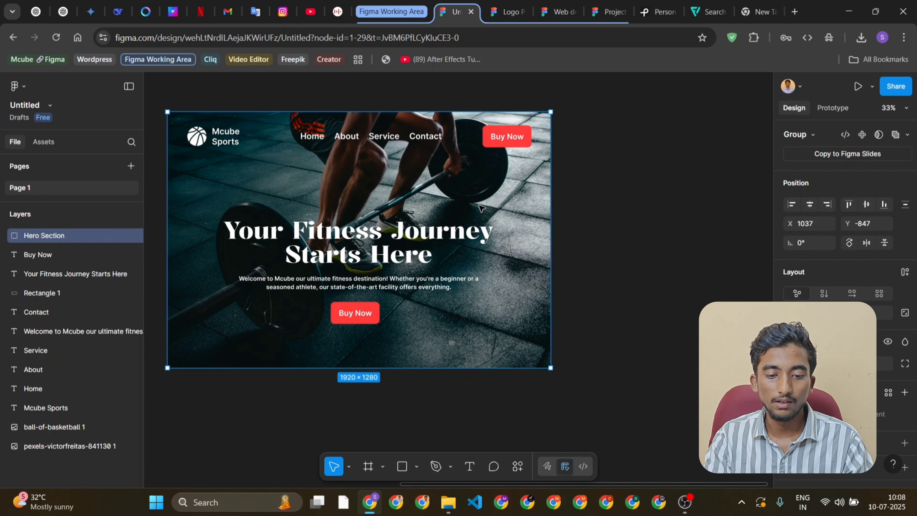
Try drawing a frame about 341 × 301 on the empty canvas beside the hero section, and delete it
scroll(481, 208, "right", 3)
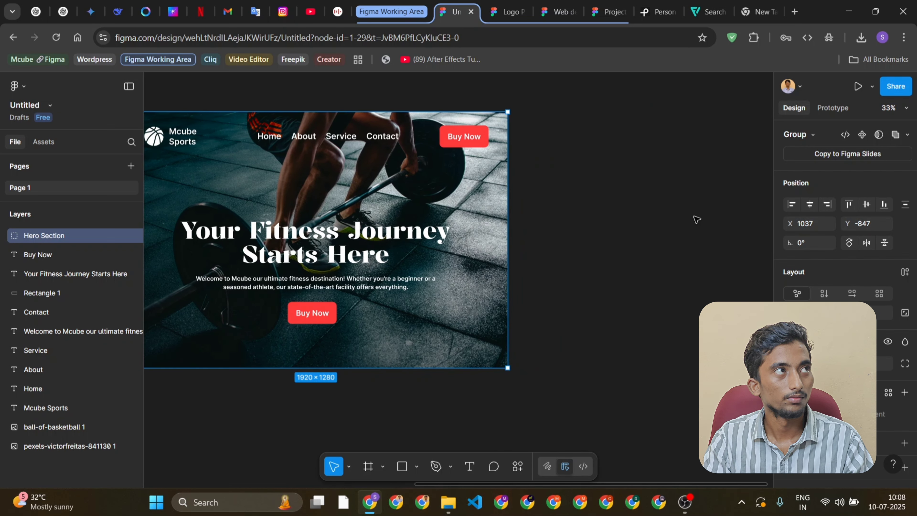
left_click(696, 219)
scroll(522, 199, "right", 5)
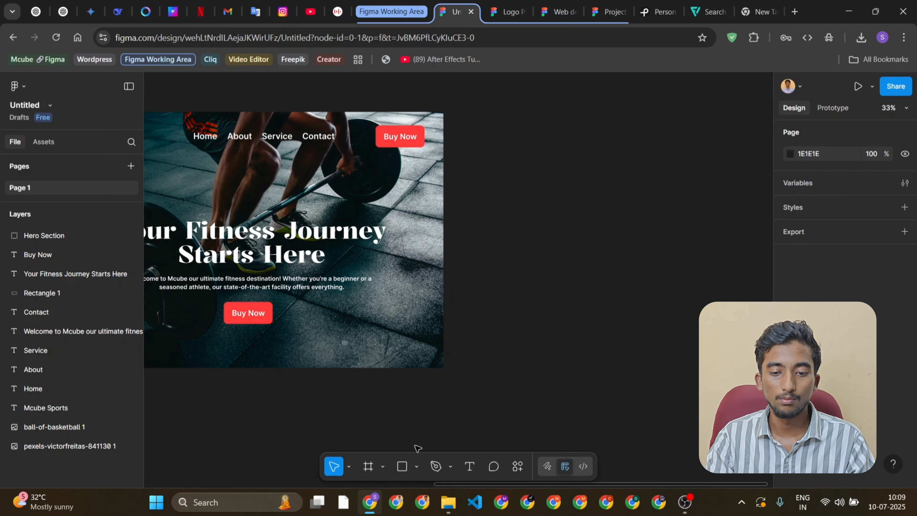
left_click(384, 468)
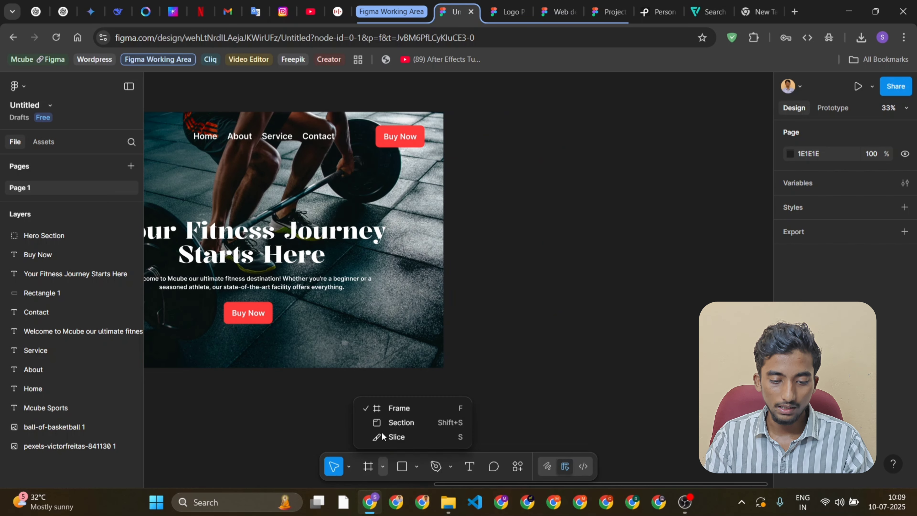
left_click(416, 408)
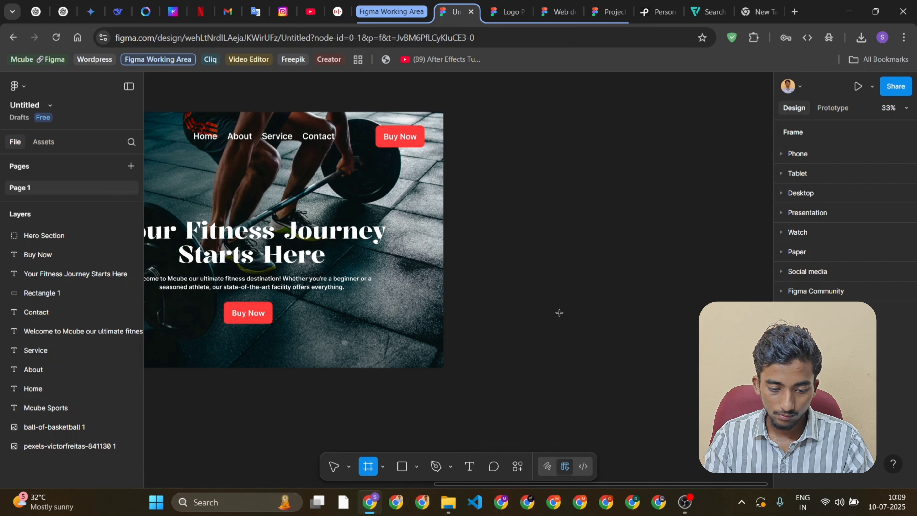
scroll(586, 148, "right", 3)
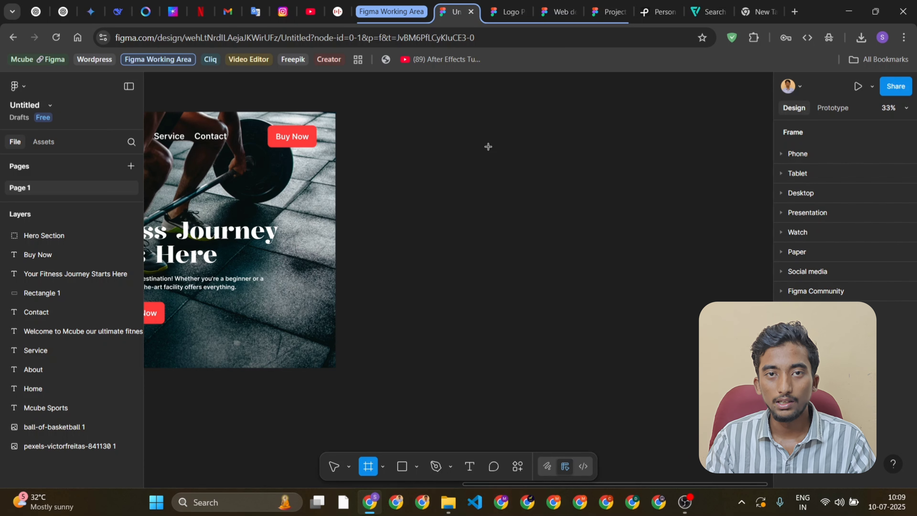
left_click_drag(485, 147, 554, 208)
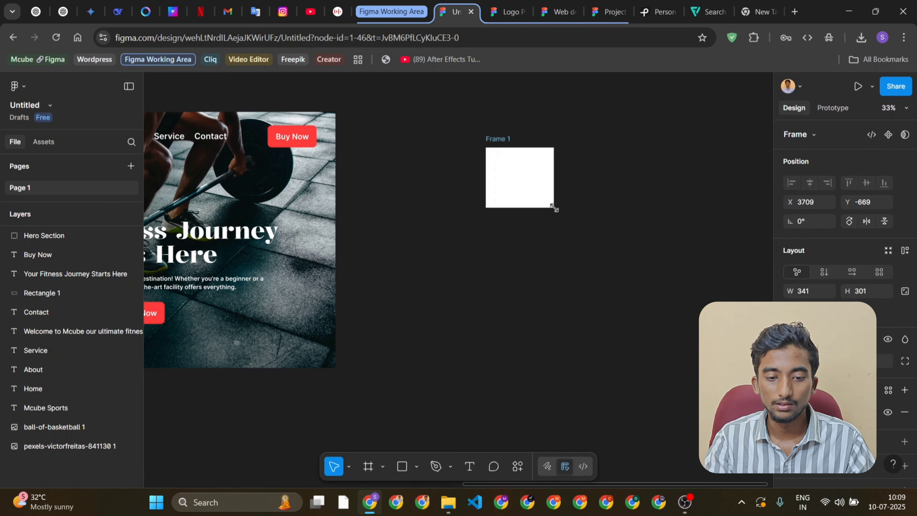
key("Delete")
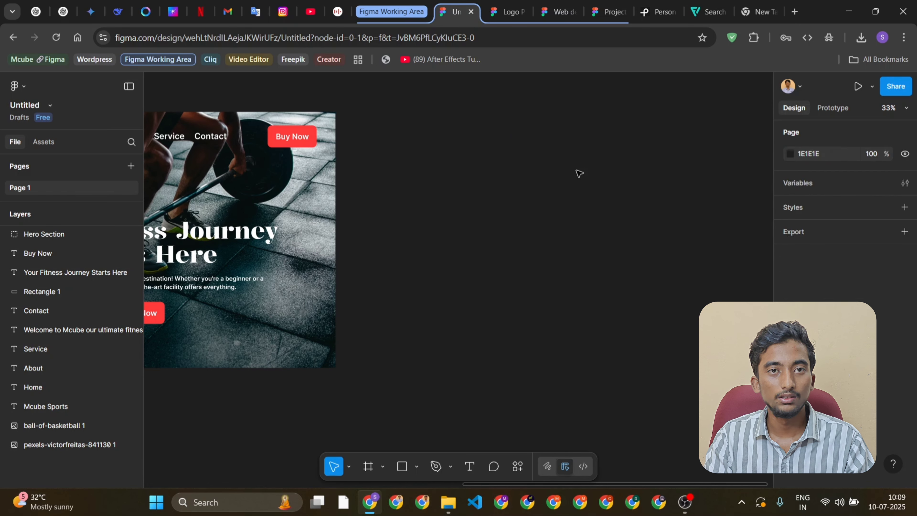
Start a new frame and browse the Phone, Tablet, Desktop, Paper and Social media size presets
key("f")
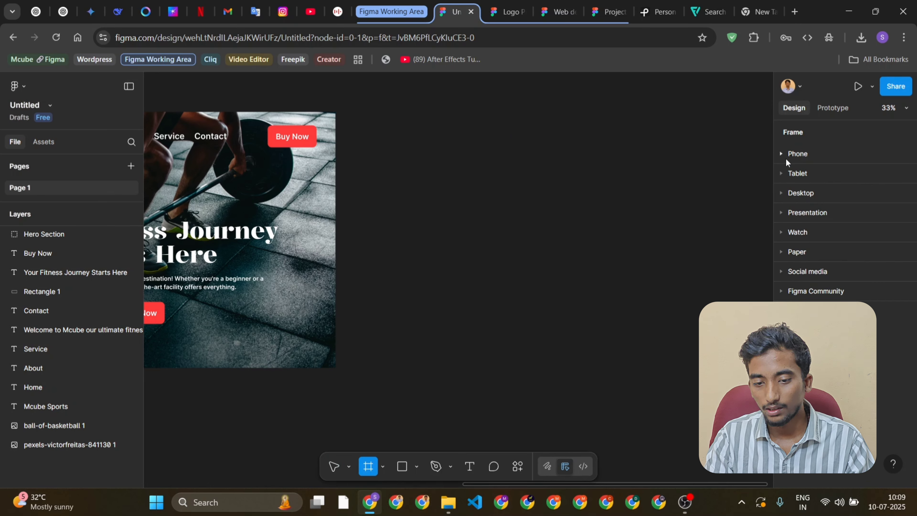
left_click(780, 153)
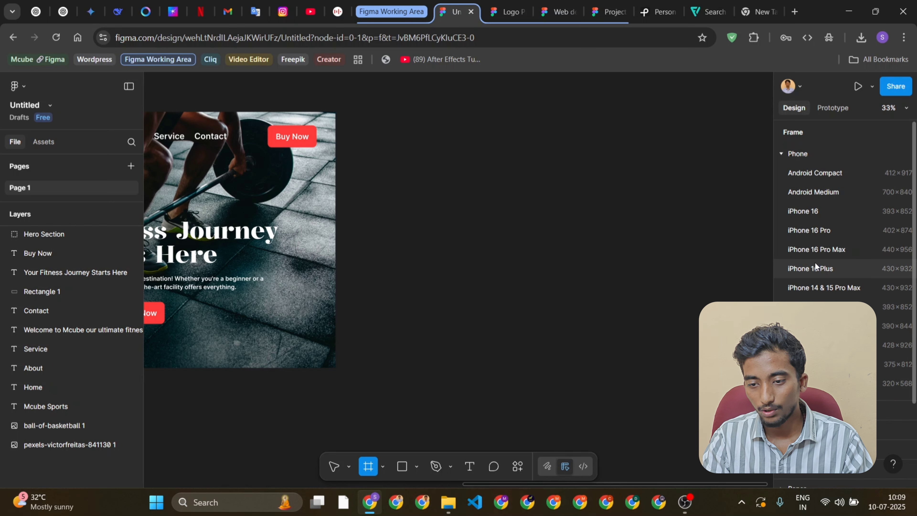
left_click(782, 156)
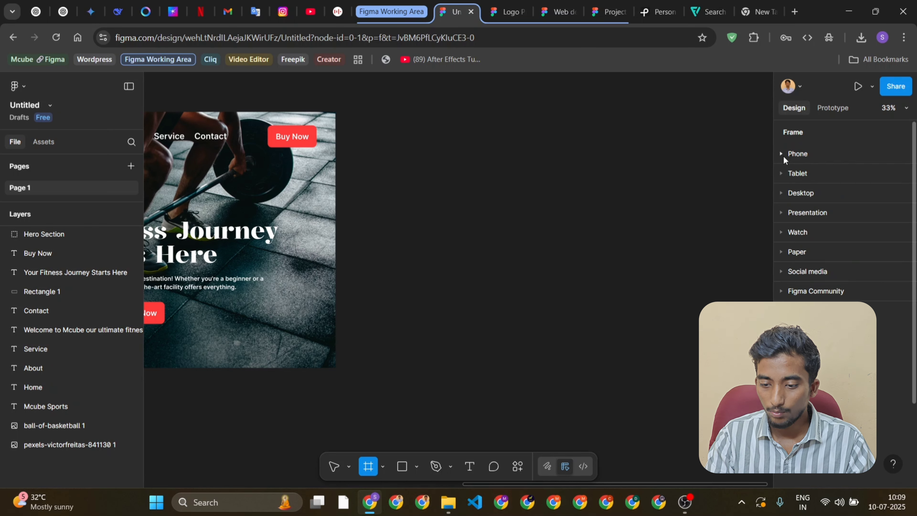
left_click(781, 174)
left_click(780, 174)
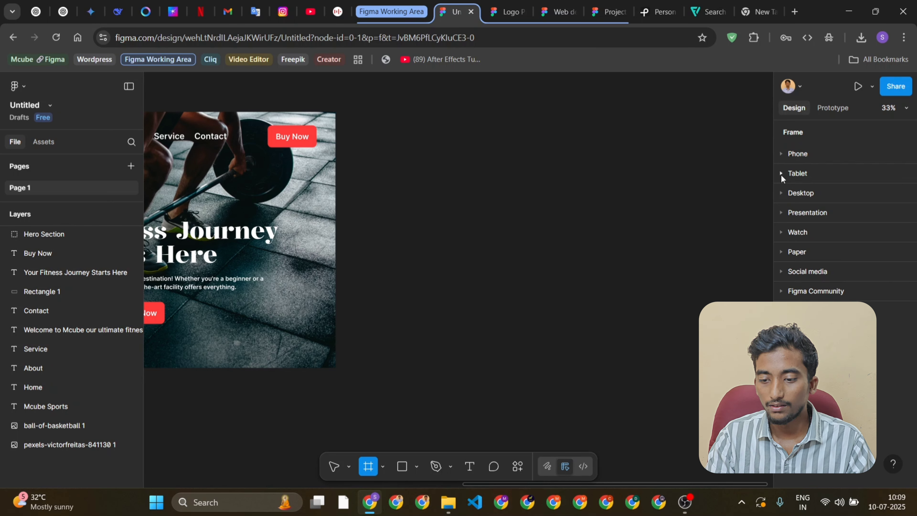
left_click(781, 191)
left_click(782, 193)
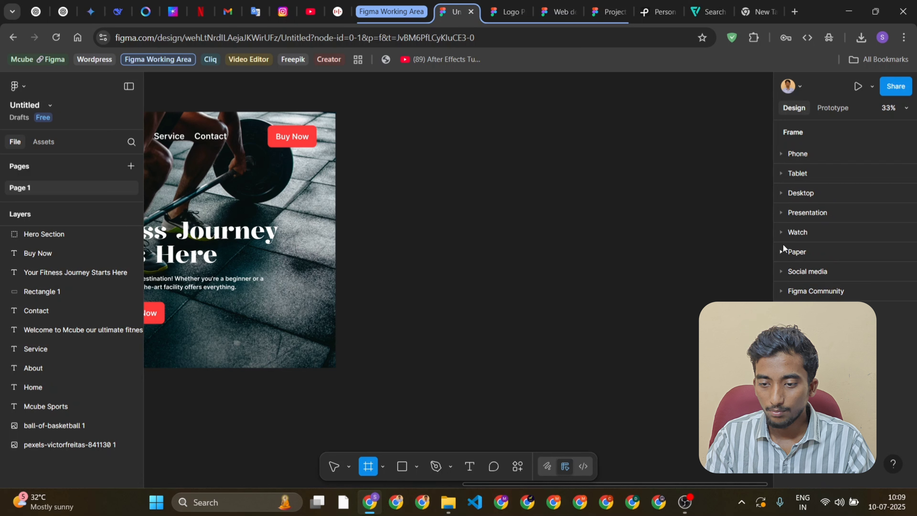
left_click(782, 252)
left_click(782, 252)
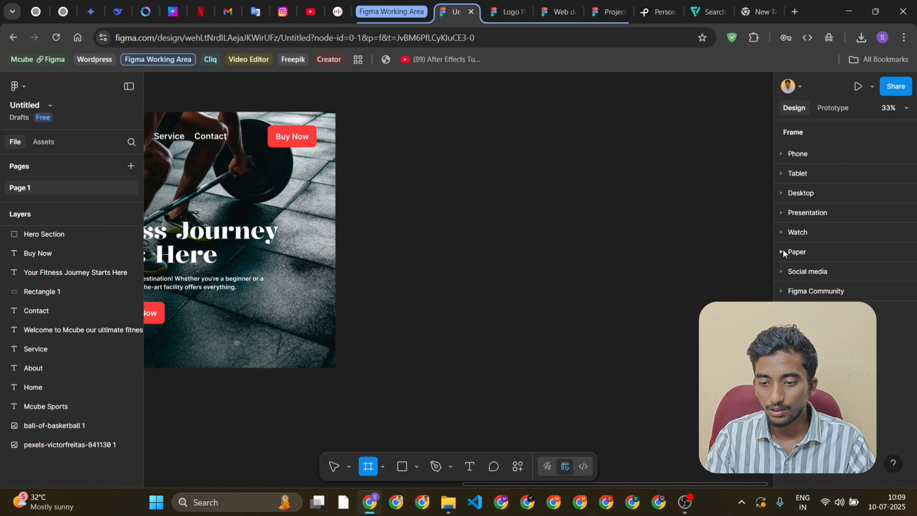
left_click(781, 272)
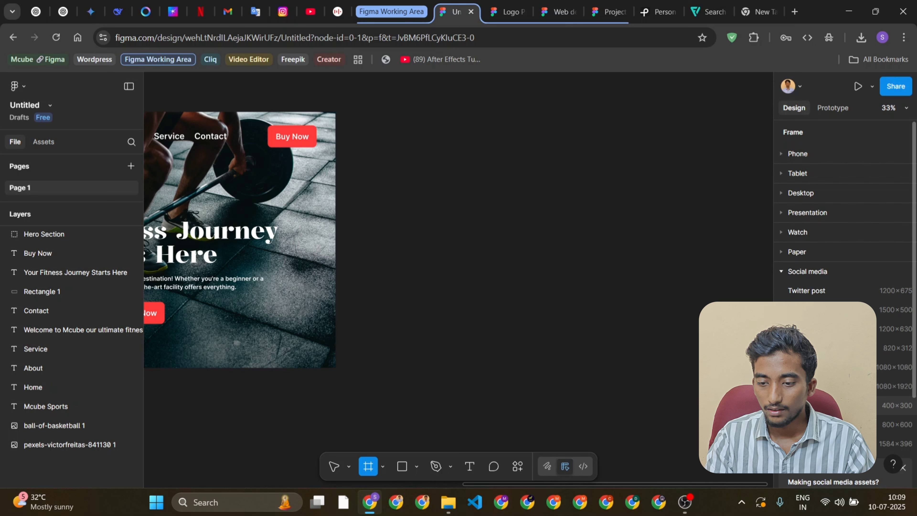
left_click(780, 273)
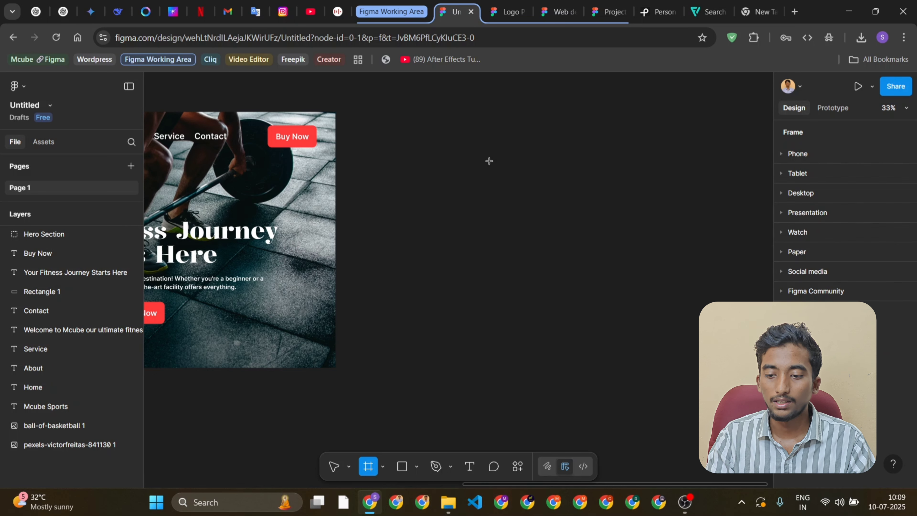
Expand the Desktop frame presets, try placing a frame beside the hero section, and delete it
left_click(780, 193)
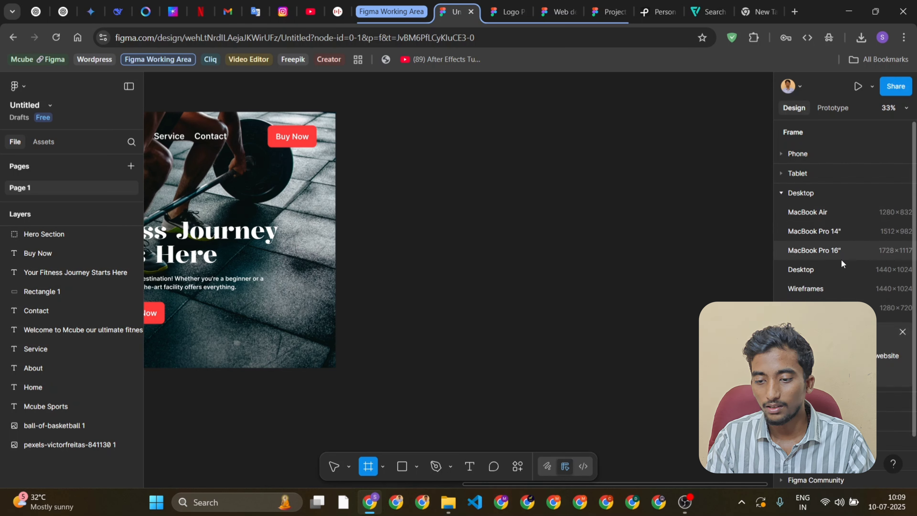
left_click(829, 280)
left_click_drag(364, 170, 419, 108)
key("Delete")
Draw a frame about 1299 × 1005 on the empty canvas beside the hero section
key("f")
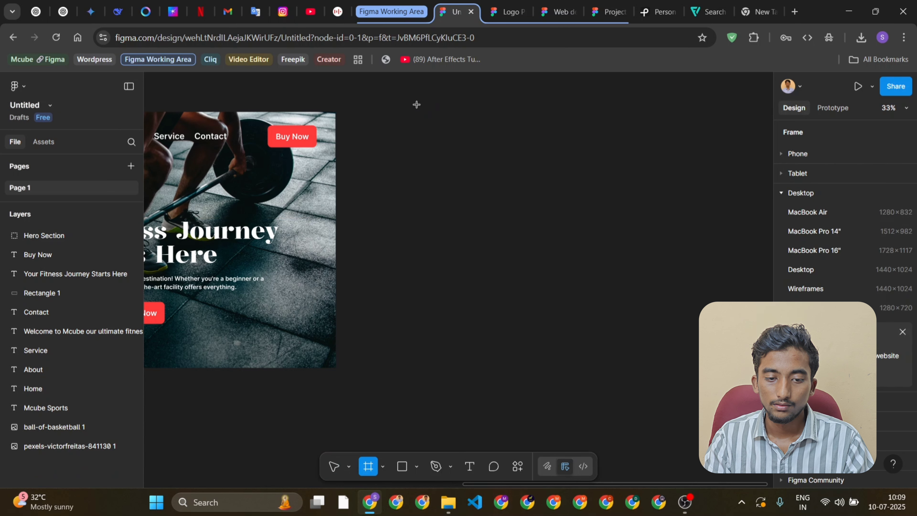
left_click_drag(418, 112, 677, 312)
scroll(701, 263, "right", 4)
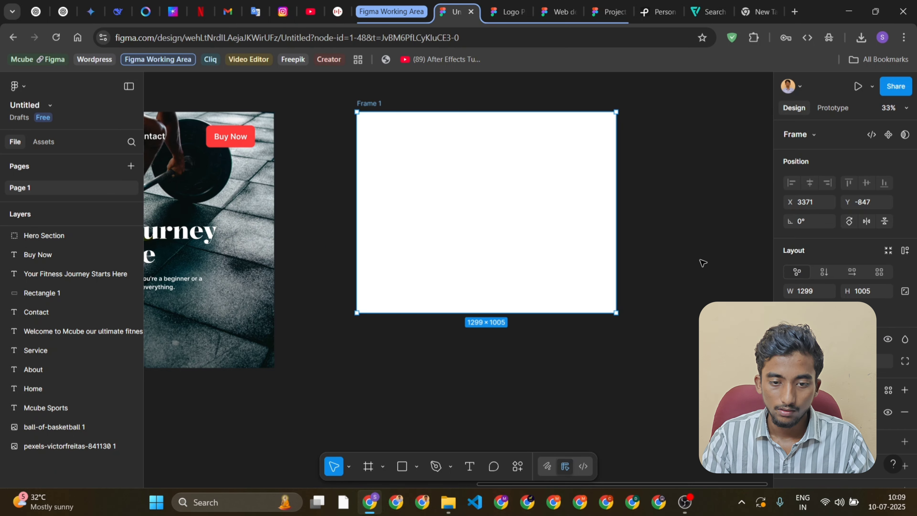
Set the new frame's size to 1920 × 1080 and lock its aspect ratio
left_click(810, 292)
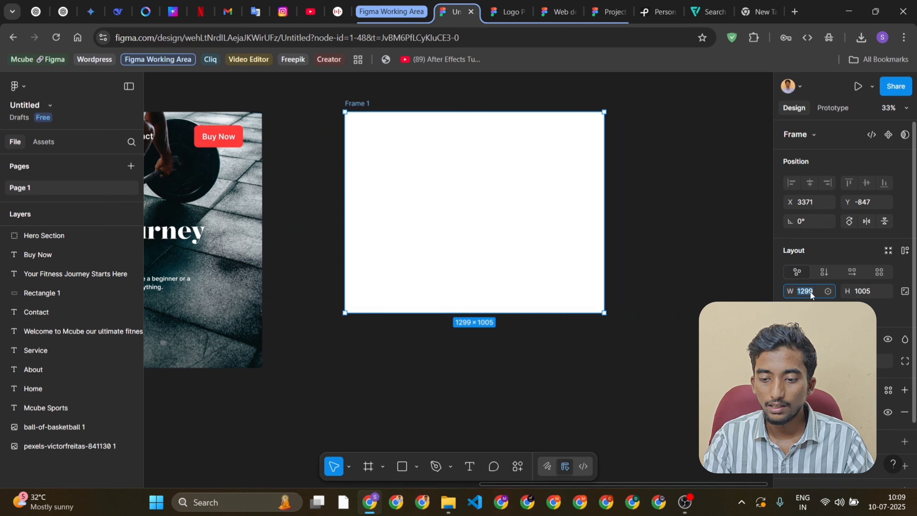
type("192")
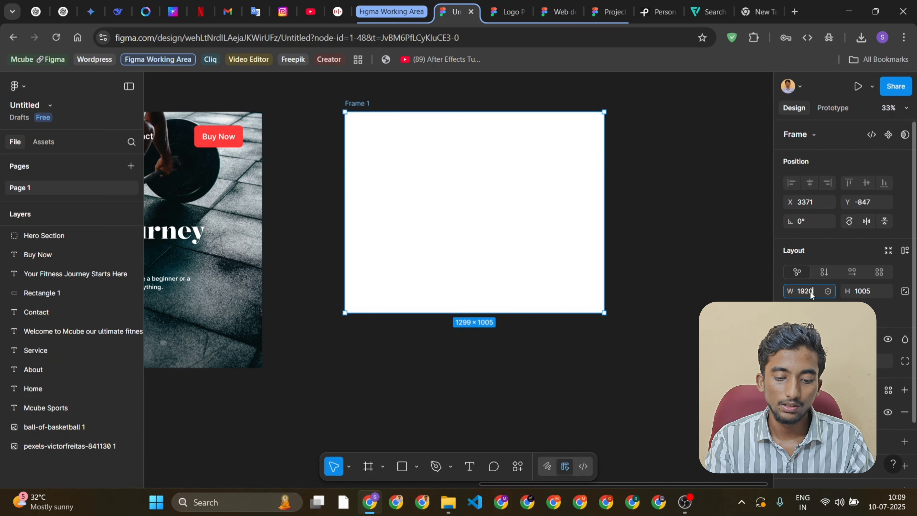
type("0")
key("Return")
left_click(868, 292)
double_click(868, 291)
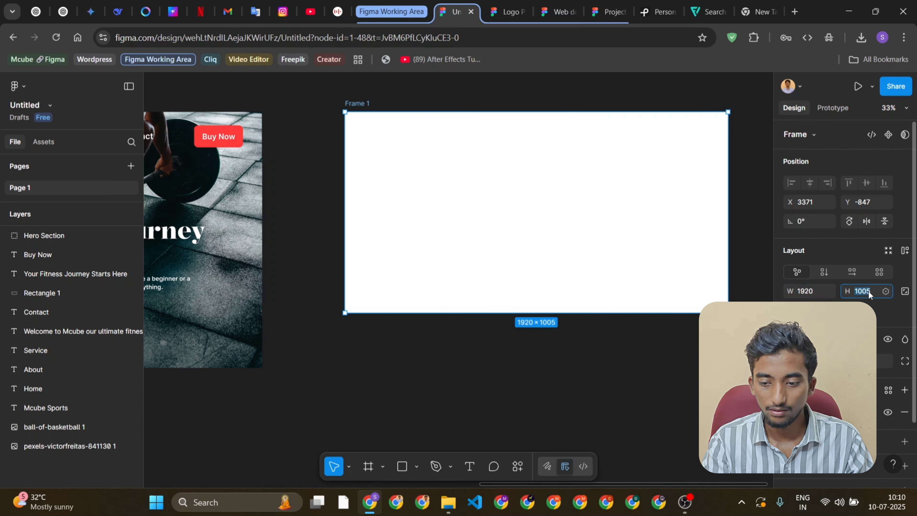
type("1080")
key("Return")
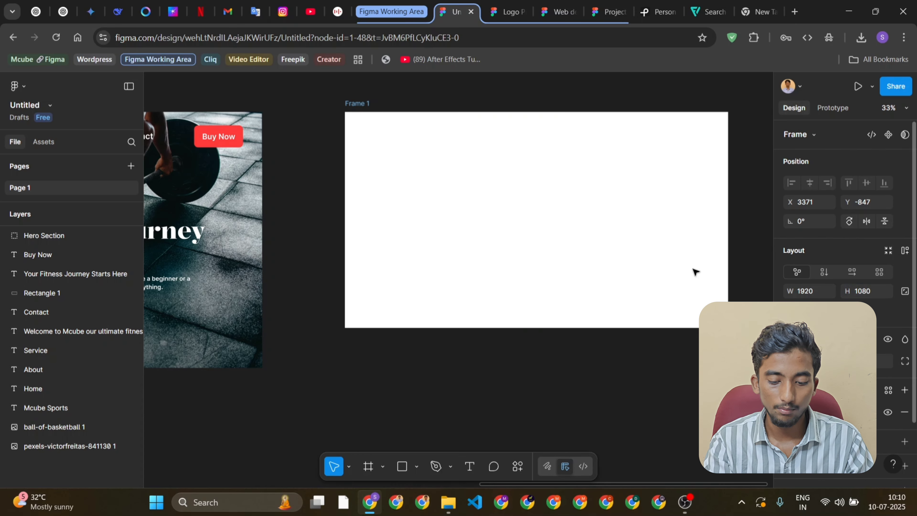
scroll(677, 272, "right", 3)
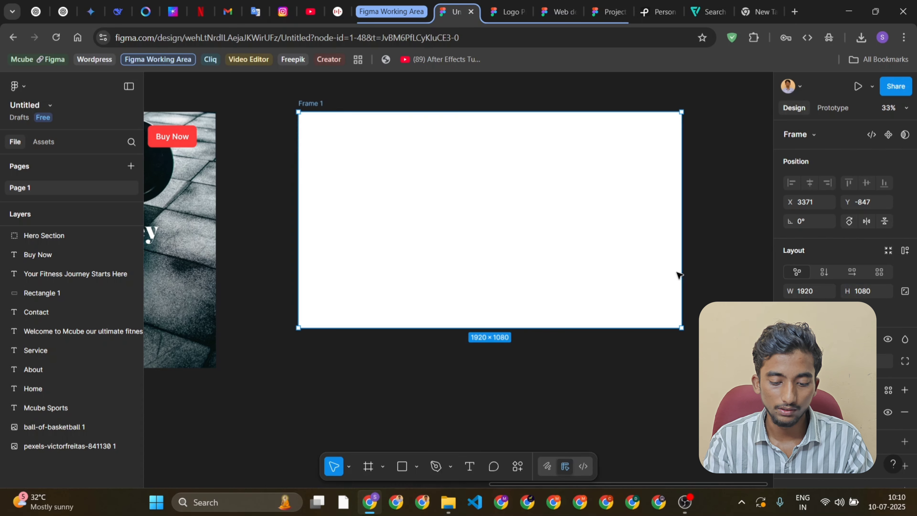
left_click(905, 290)
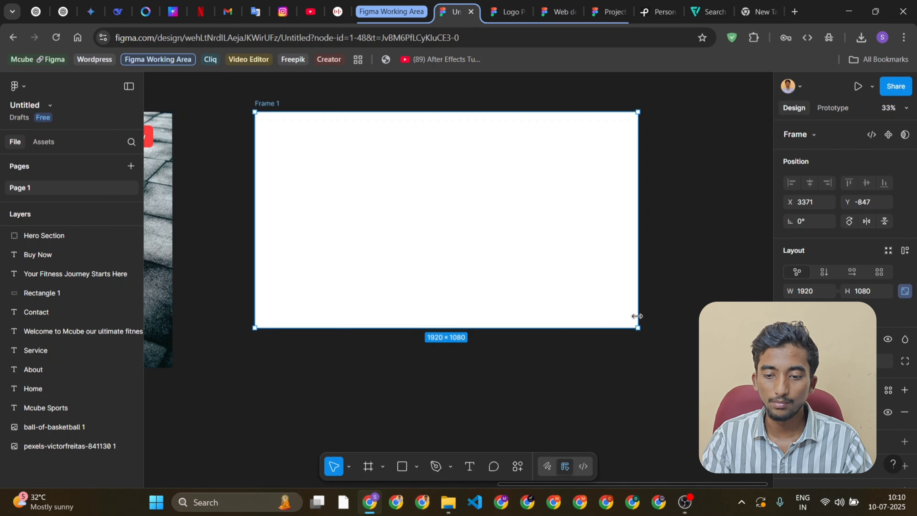
Try resizing the frame proportionally to about 1794 × 1009 and by its edges without the lock, and undo these changes
left_click_drag(637, 328, 611, 314)
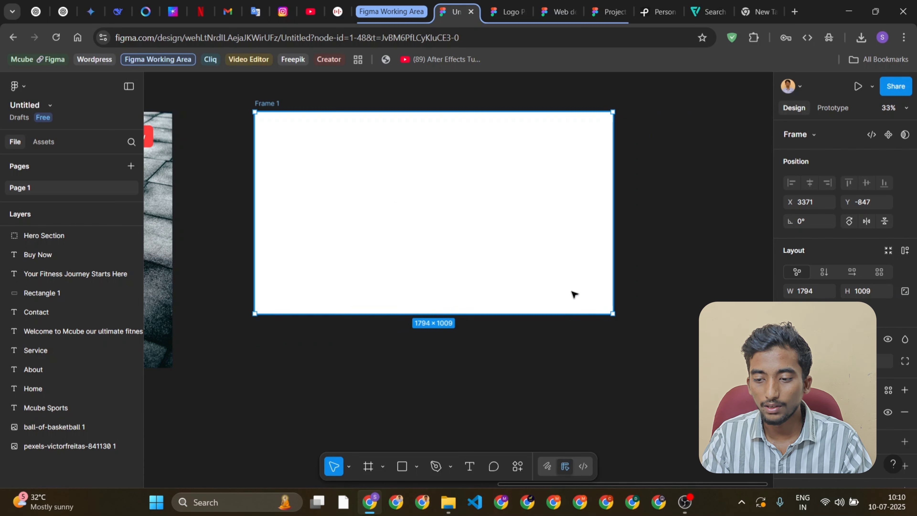
mouse_move(558, 313)
left_mouse_down()
mouse_move(560, 377)
mouse_move(556, 314)
left_mouse_up()
left_click_drag(609, 251, 668, 248)
key("ctrl+z")
key("ctrl+z")
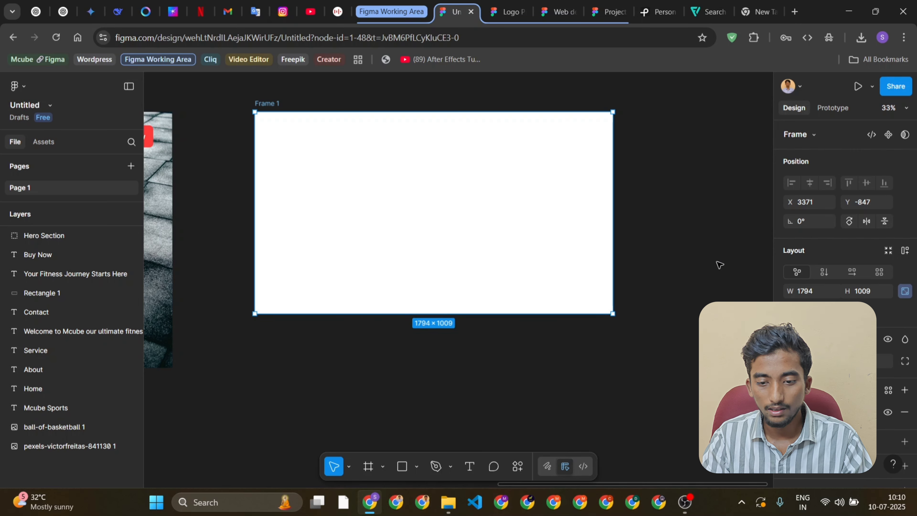
scroll(625, 196, "right", 2)
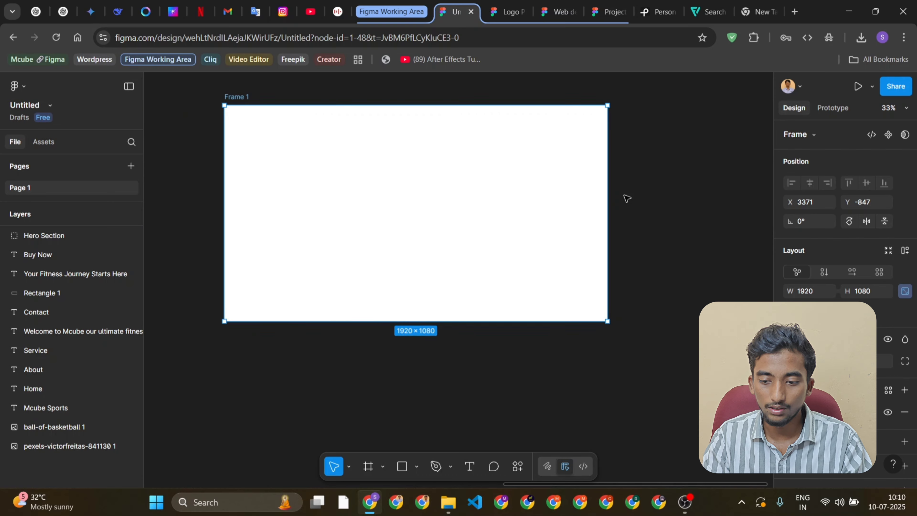
Rename the new frame as Hero Section
scroll(626, 198, "up", 2)
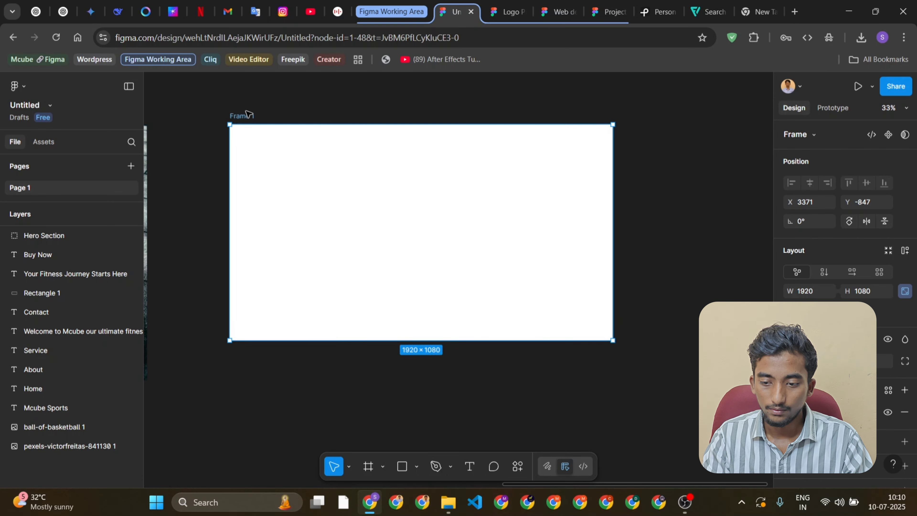
double_click(246, 117)
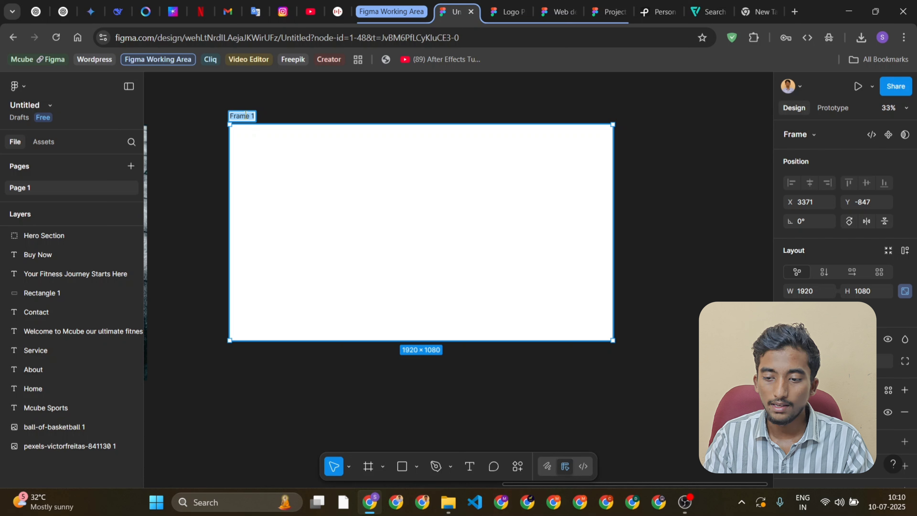
type("Hero")
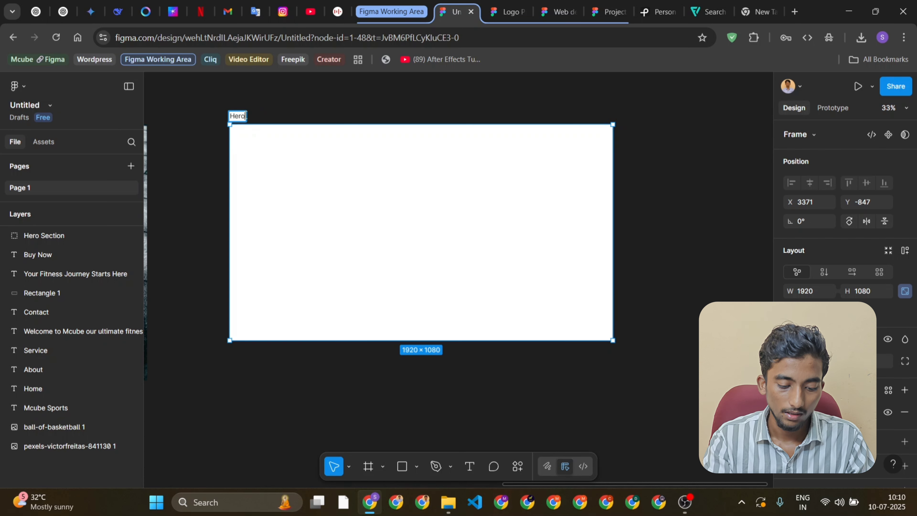
type(" Section")
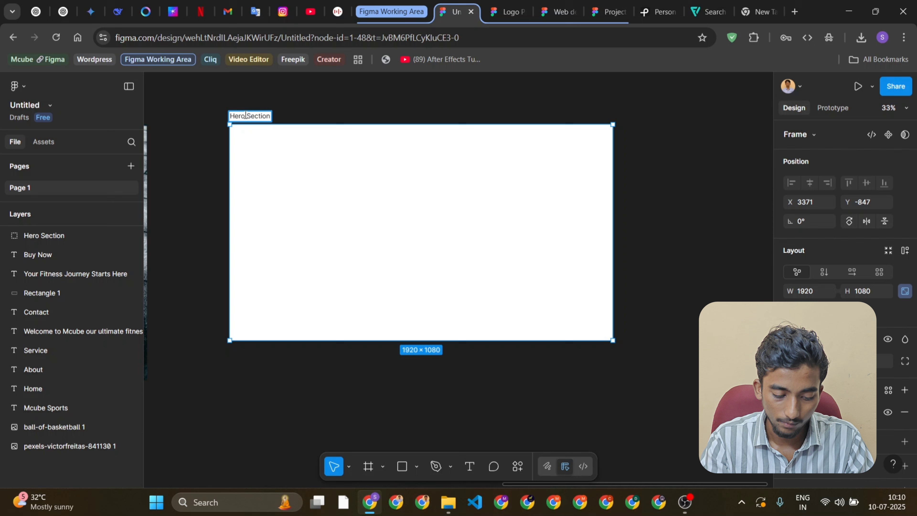
key("Return")
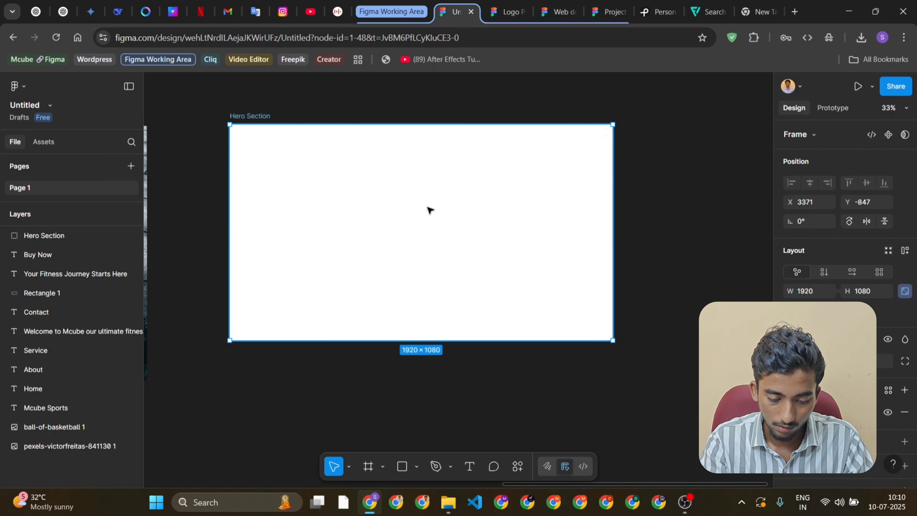
Duplicate the original Hero Section group and place the copy inside the Hero Section frame at X 0, Y 0
scroll(427, 207, "down", 2)
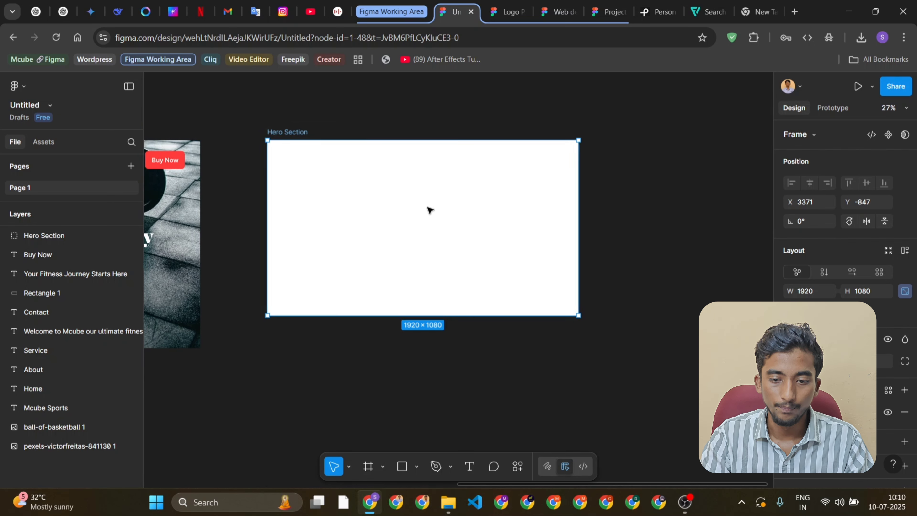
scroll(427, 206, "up", 1)
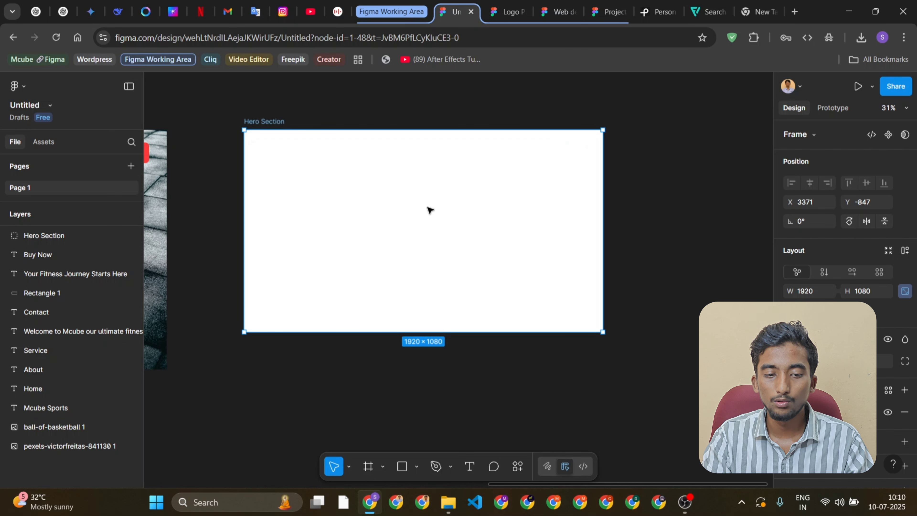
scroll(430, 209, "down", 3)
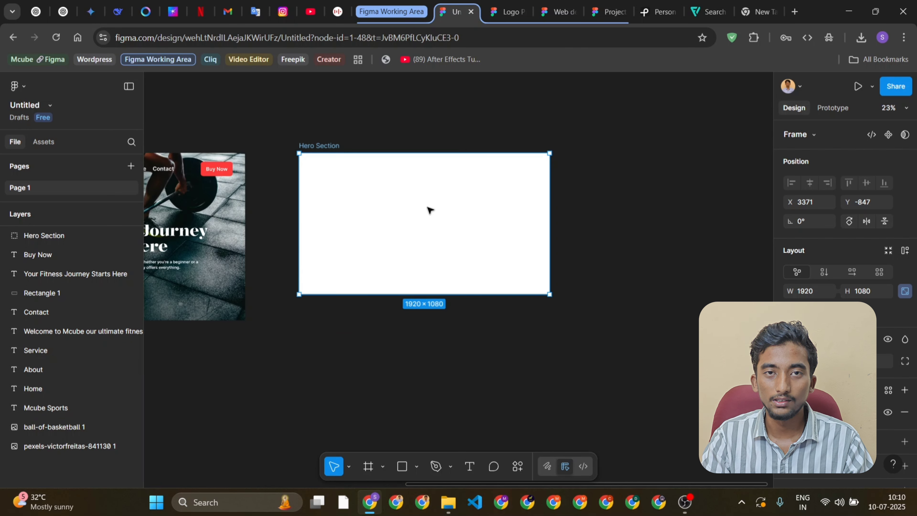
left_click(172, 231)
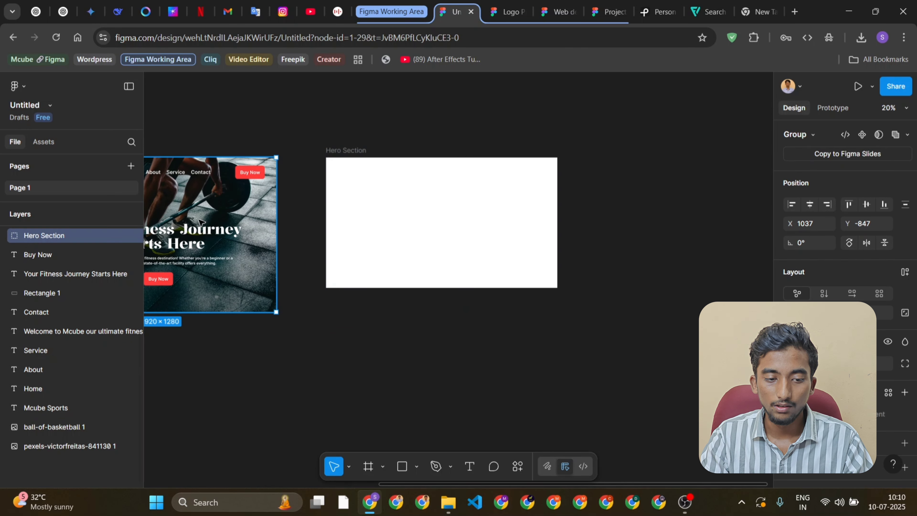
scroll(201, 221, "left", 3)
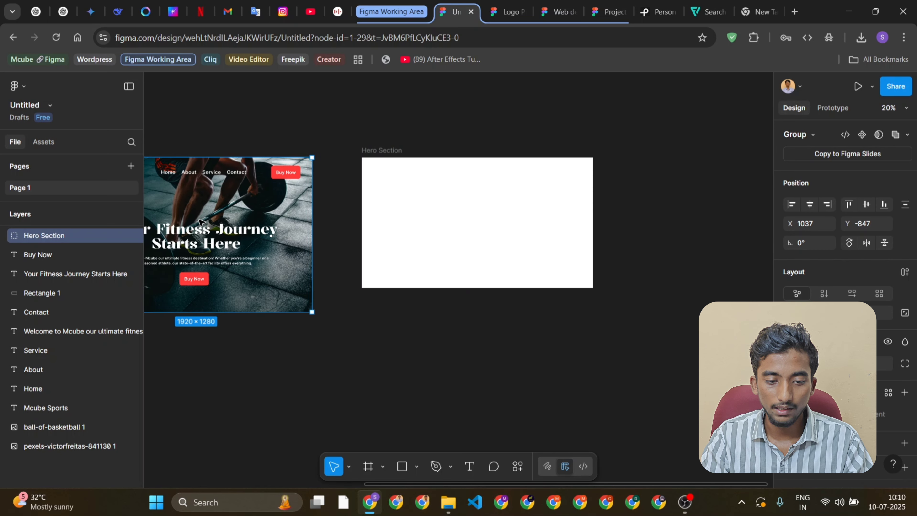
key("ctrl+d")
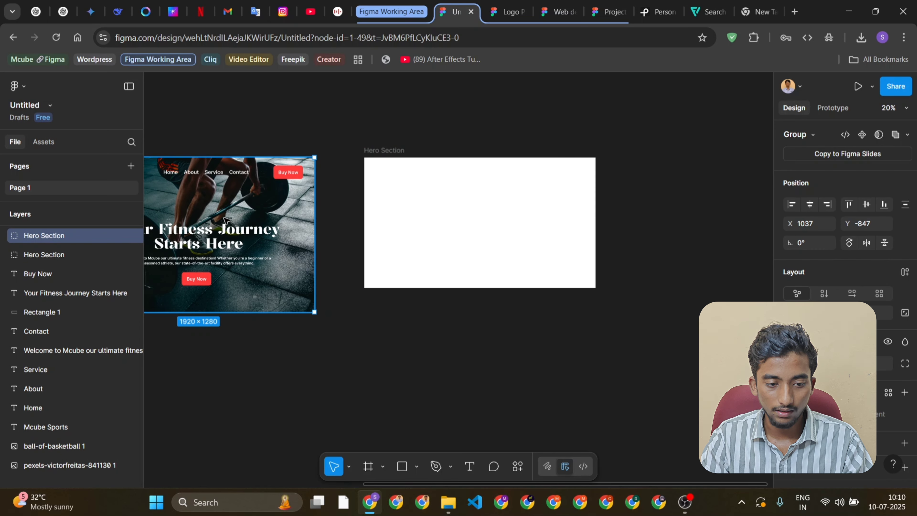
left_click_drag(227, 222, 497, 210)
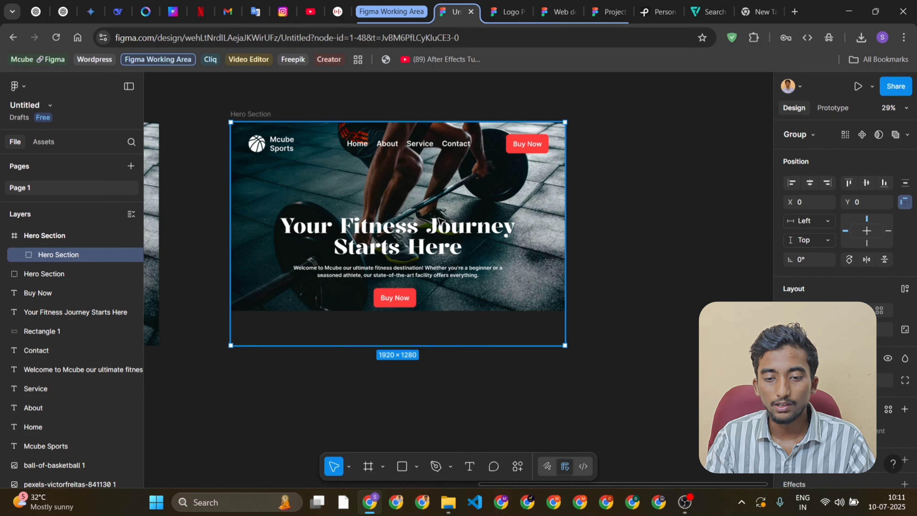
Duplicate the group inside the frame and move the copy down to Y 320
scroll(414, 204, "right", 3)
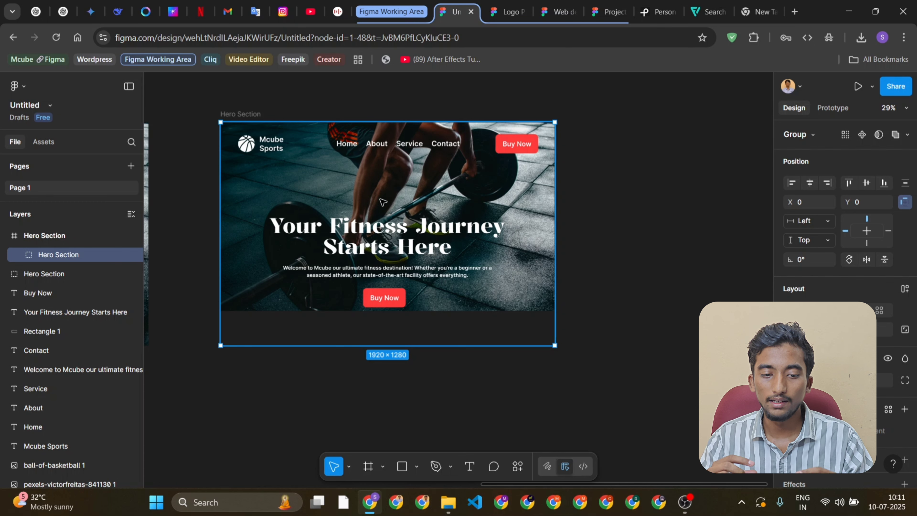
key("ctrl+d")
key("shift+Down")
key("shift+Down")
key("shift+Down")
key("shift+Down")
key("shift+Down")
key("shift+Down")
key("shift+Down")
key("shift+Down")
key("shift+Down")
key("shift+Down")
key("shift+Down")
key("shift+Down")
key("shift+Down")
key("shift+Down")
key("shift+Down")
key("shift+Down")
key("shift+Down")
key("shift+Down")
key("shift+Down")
key("shift+Down")
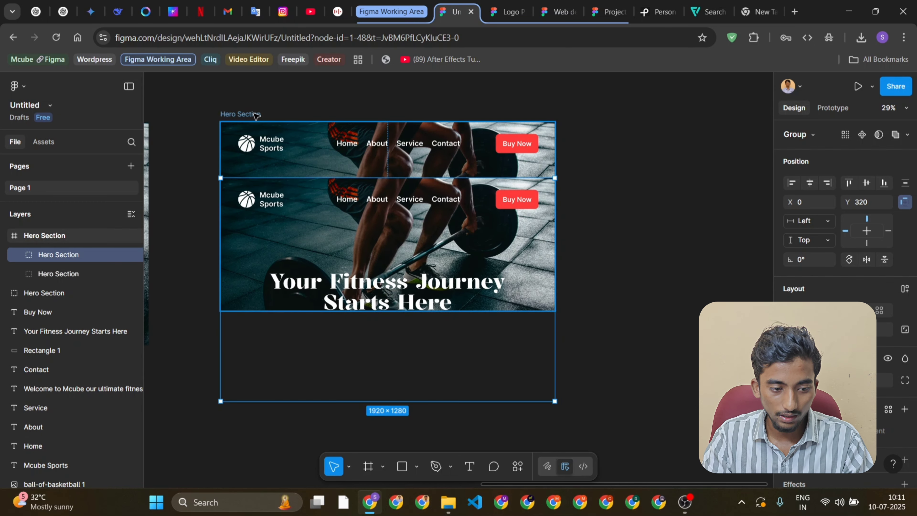
Duplicate the group inside the Hero Section frame and move the copy down to Y 1290, below the first group
left_click(254, 114)
scroll(580, 257, "down", 1)
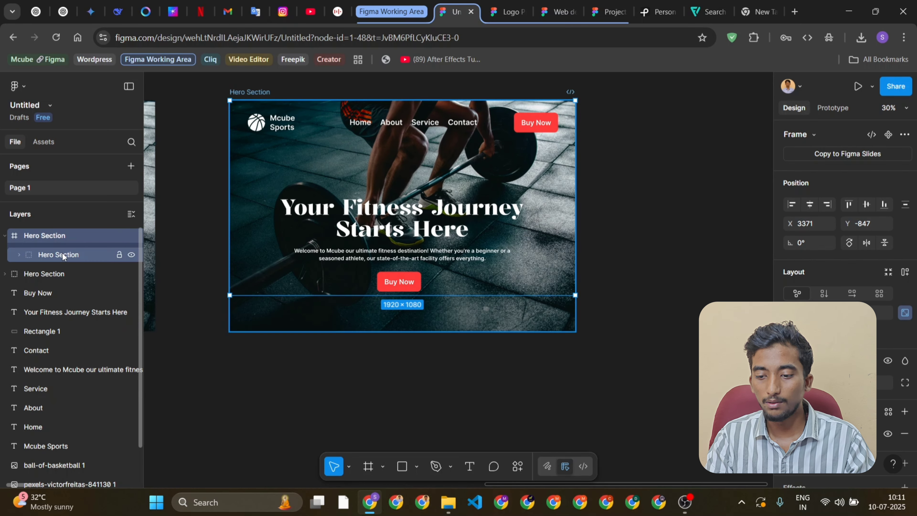
left_click(63, 254)
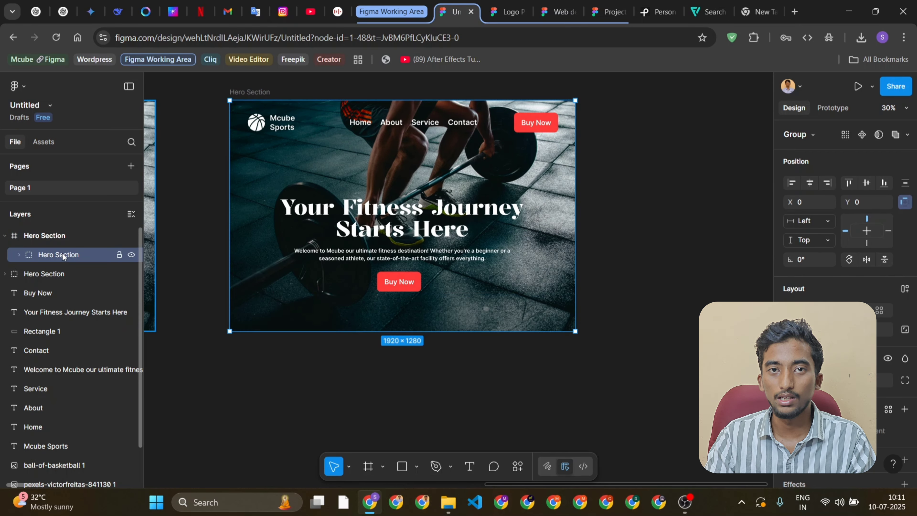
key("ctrl+d")
key("shift+Down")
key("shift+Down")
key("shift+Down")
key("shift+Down")
key("shift+Down")
key("shift+Down")
key("shift+Down")
key("shift+Down")
key("shift+Down")
key("shift+Down")
key("shift+Down")
key("shift+Down")
key("shift+Down")
key("shift+Down")
key("shift+Down")
key("shift+Down")
key("shift+Down")
key("shift+Down")
key("shift+Down")
key("shift+Down")
key("shift+Down")
key("shift+Down")
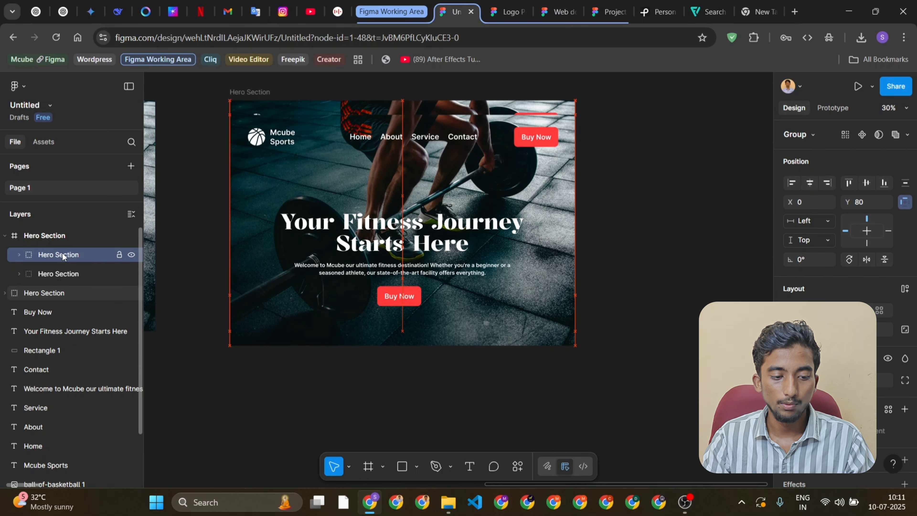
key("shift+Down")
key("shift+Down")
key("shift+Down")
key("shift+Down")
key("shift+Down")
key("shift+Down")
key("shift+Down")
key("shift+Down")
key("shift+Down")
key("shift+Down")
key("shift+Down")
key("shift+Down")
key("shift+Down")
key("shift+Down")
key("shift+Down")
key("shift+Down")
key("shift+Down")
key("shift+Down")
key("shift+Down")
key("shift+Down")
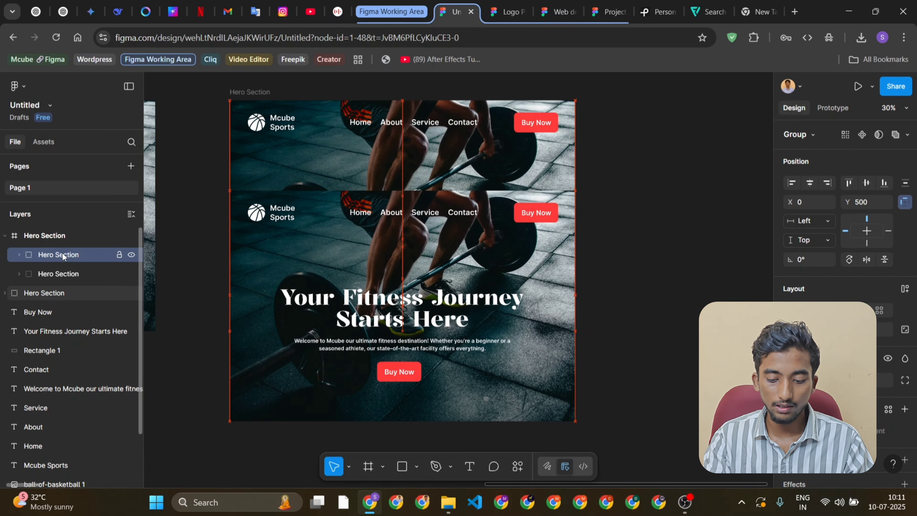
key("shift+Down")
key("shift+Down")
key("shift+Down")
key("shift+Down")
key("shift+Down")
key("shift+Down")
key("shift+Down")
key("shift+Down")
key("shift+Down")
key("shift+Down")
key("shift+Down")
key("shift+Down")
key("shift+Down")
key("shift+Down")
key("shift+Down")
key("shift+Down")
key("shift+Down")
key("shift+Down")
key("shift+Down")
key("shift+Down")
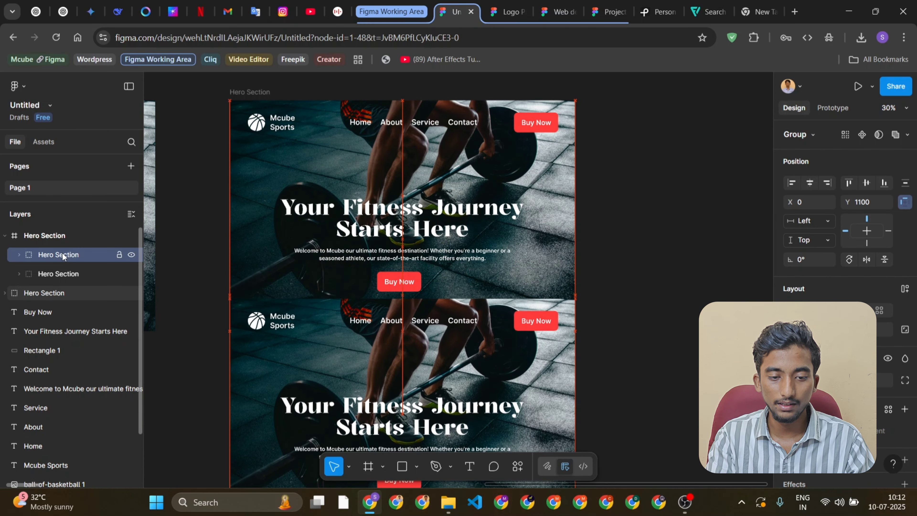
key("Down")
key("Down")
key("Down")
key("Down")
key("Down")
key("Down")
key("Down")
key("Down")
key("Down")
key("Down")
key("Down")
key("Down")
key("Down")
key("Down")
key("Down")
key("Down")
key("Down")
key("Down")
key("Down")
key("Down")
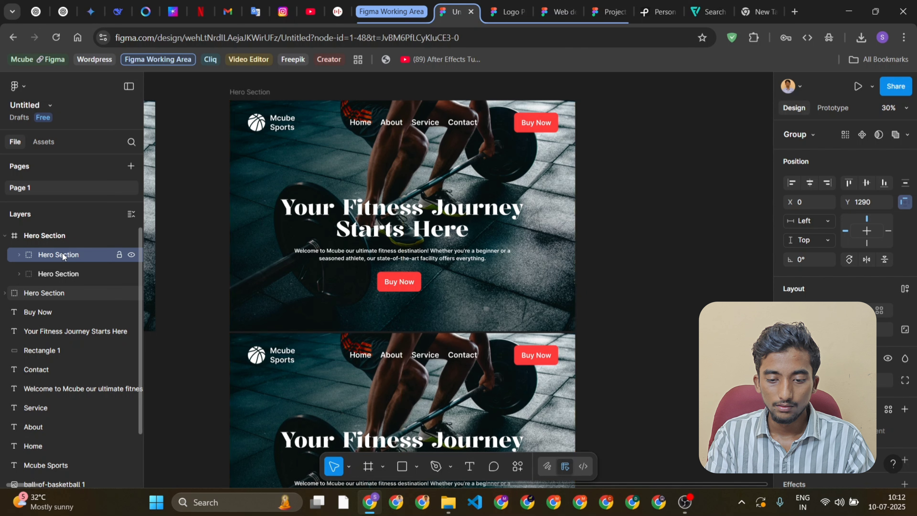
Set the Hero Section frame's prototype scroll overflow to Vertical and return to its design properties
left_click(251, 92)
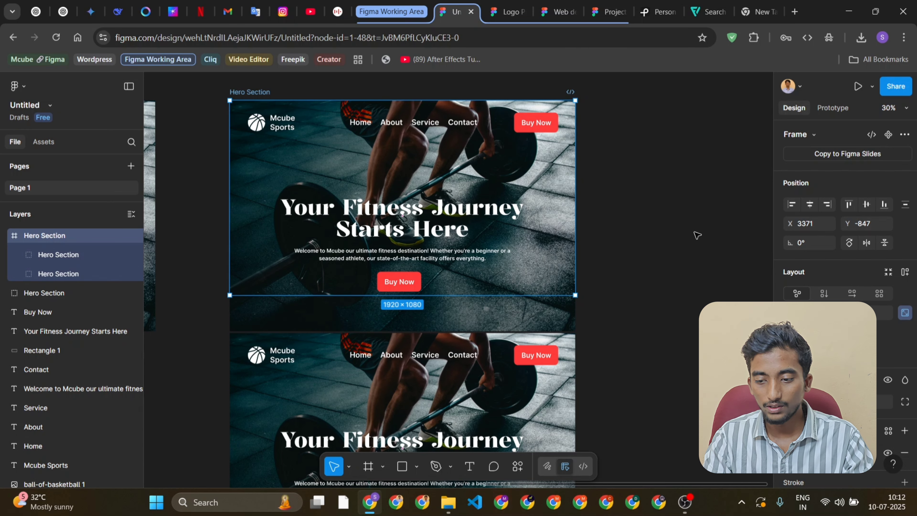
scroll(693, 232, "down", 1)
scroll(693, 232, "down", 3)
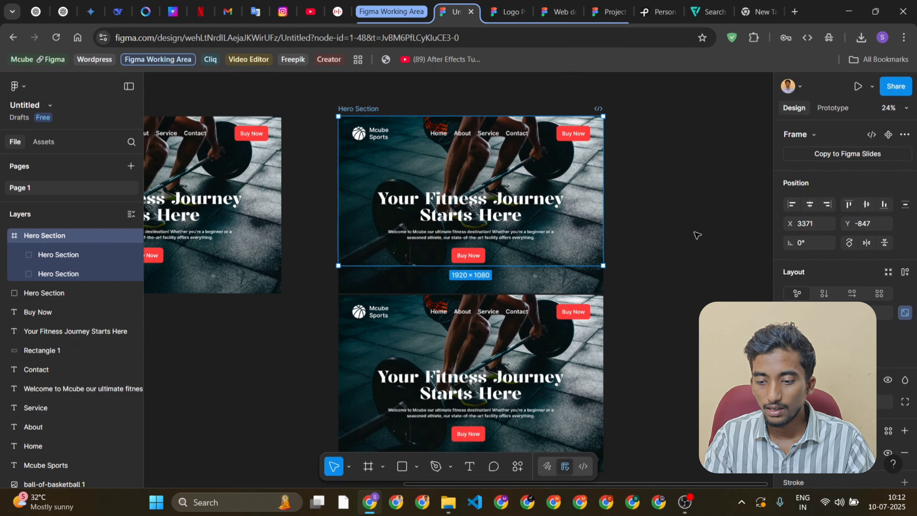
scroll(694, 232, "right", 1)
scroll(694, 232, "up", 1)
scroll(697, 235, "up", 1)
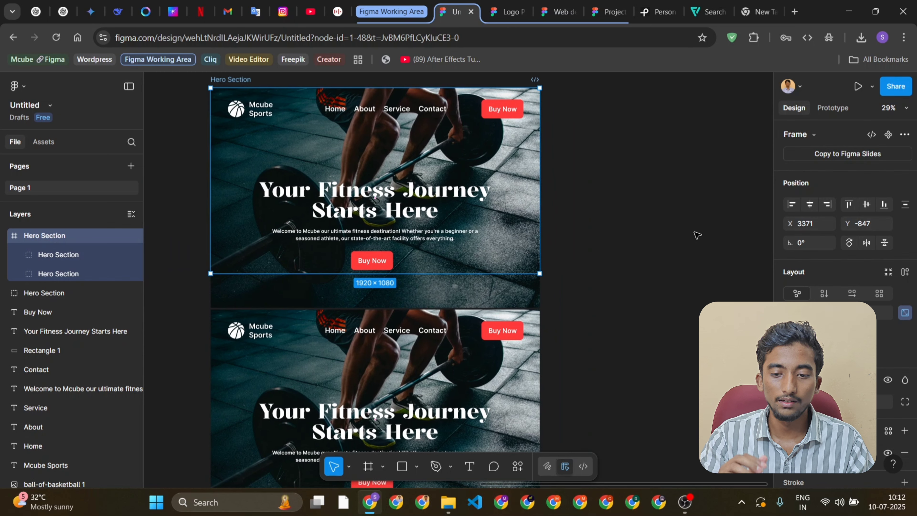
scroll(692, 235, "up", 1)
left_click(832, 110)
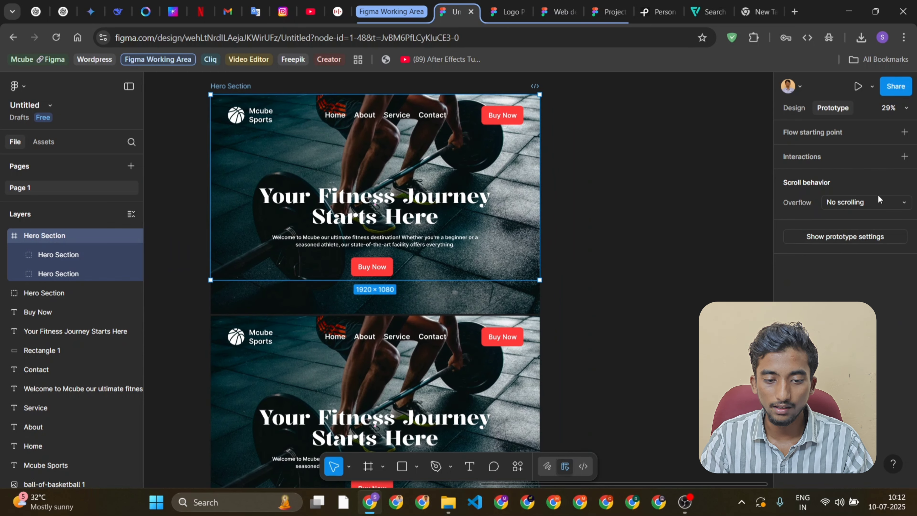
left_click(890, 203)
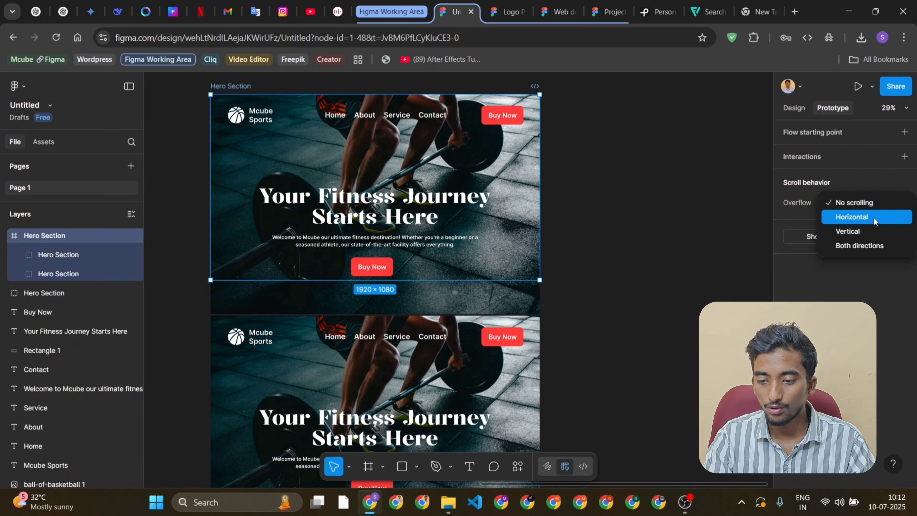
left_click(875, 231)
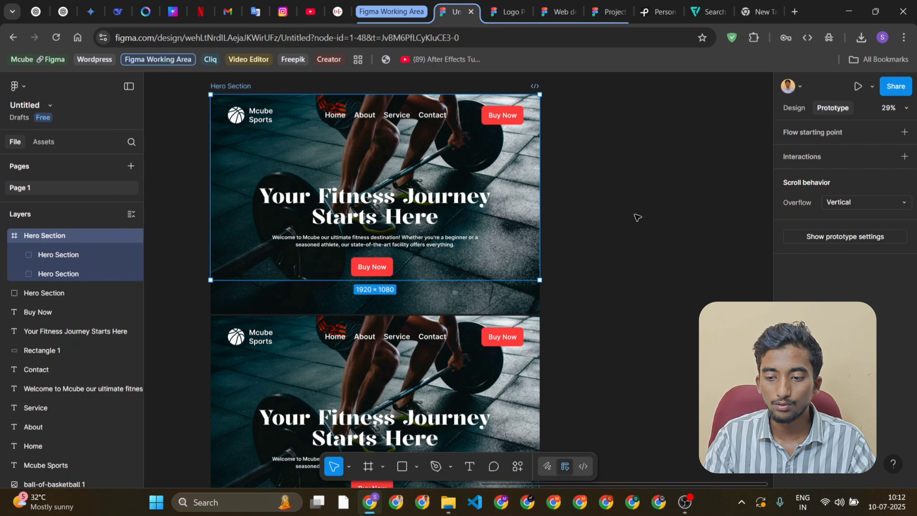
left_click(794, 107)
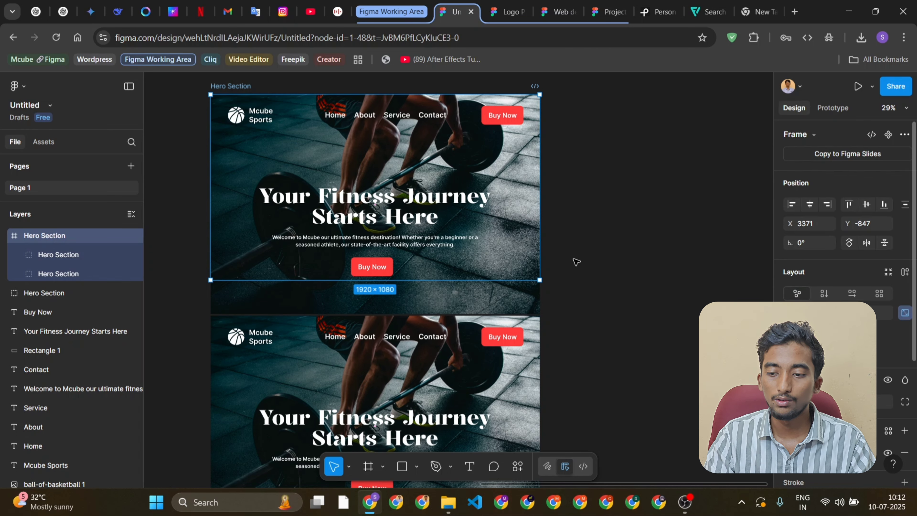
Check both groups inside the Hero Section frame and turn on content clipping for the frame
scroll(576, 262, "down", 1)
scroll(576, 262, "down", 3)
scroll(576, 262, "up", 4)
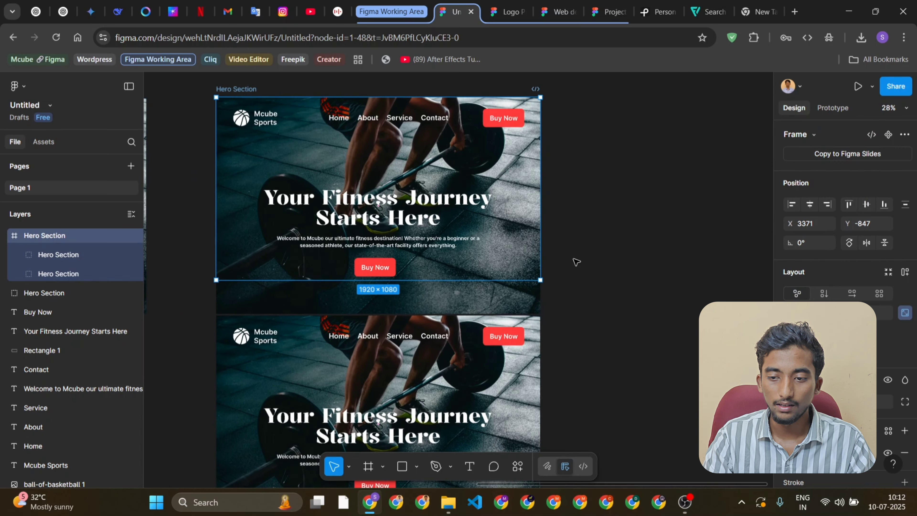
left_click(47, 256)
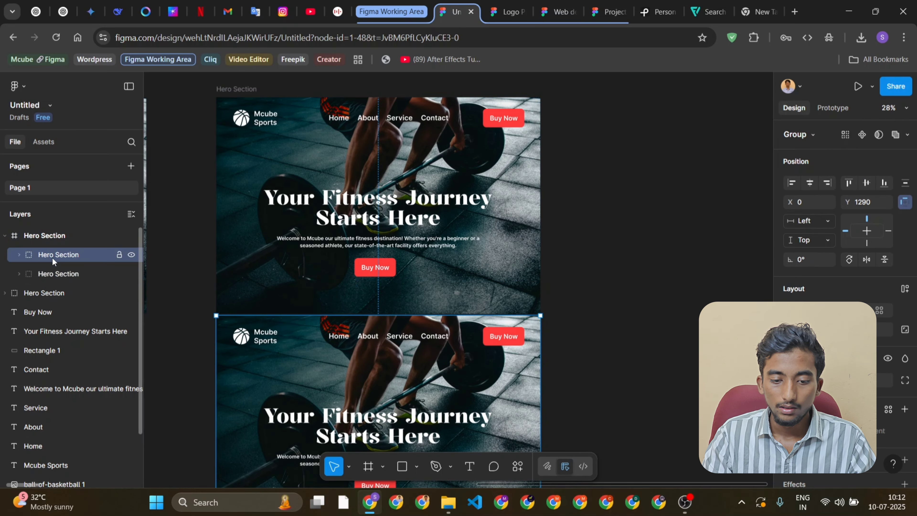
left_click(81, 271)
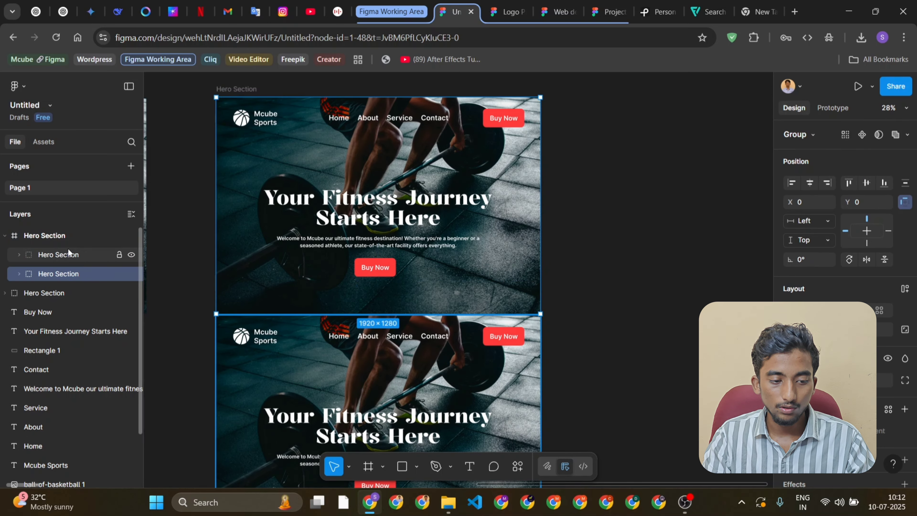
left_click(66, 235)
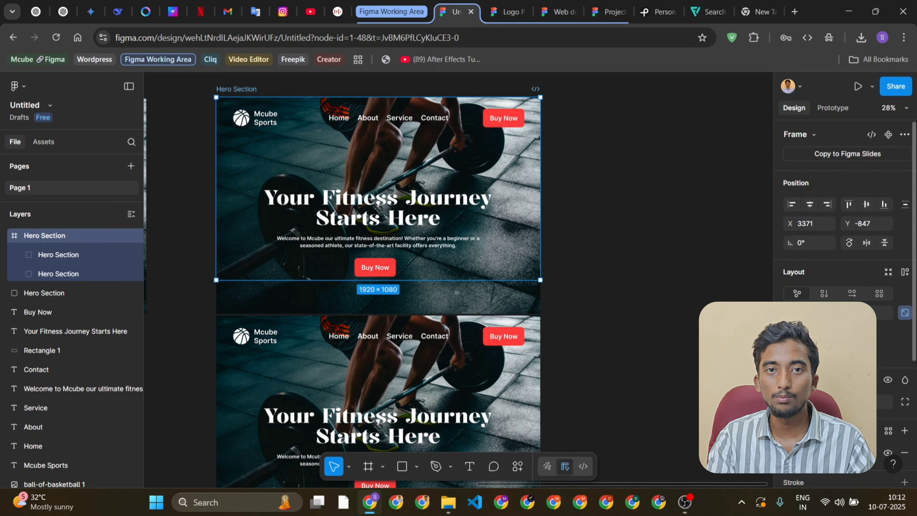
scroll(844, 253, "down", 1)
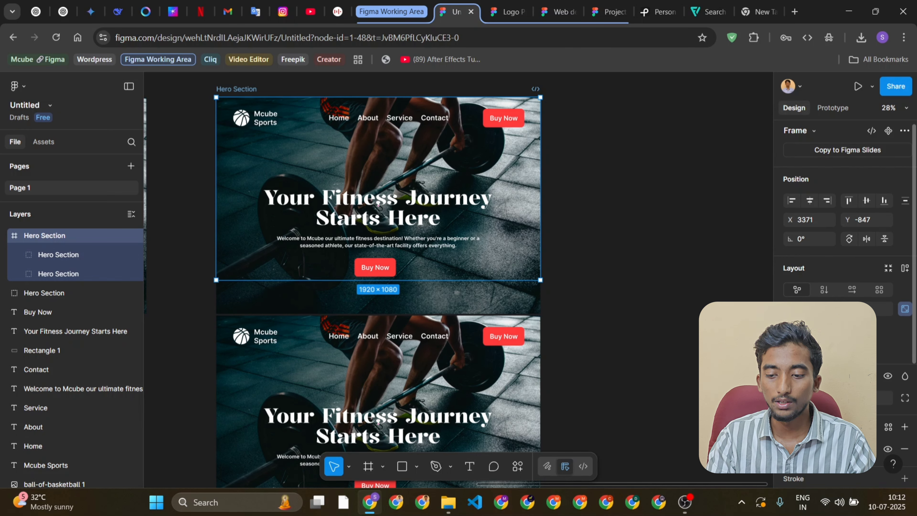
left_click(788, 347)
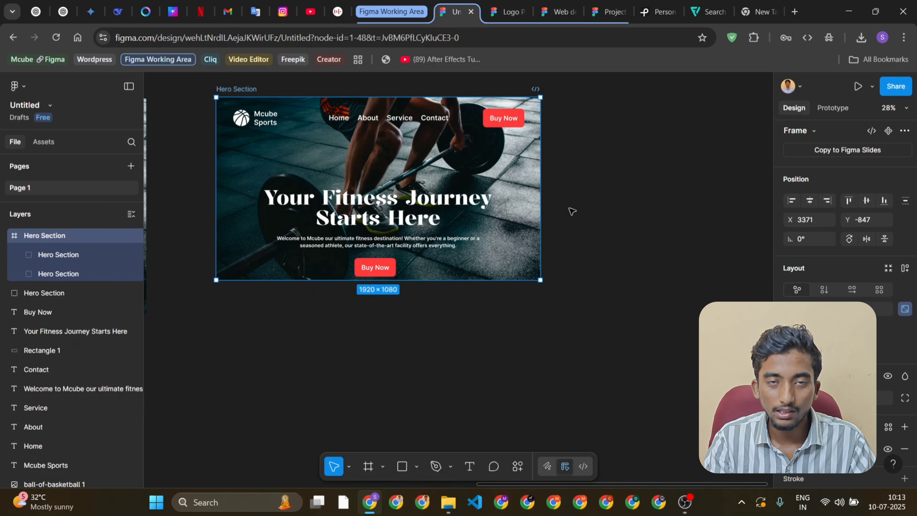
Preview the Hero Section frame as a prototype, scroll vertically through both stacked groups, and return to the design file
left_click(53, 250)
left_click(51, 241)
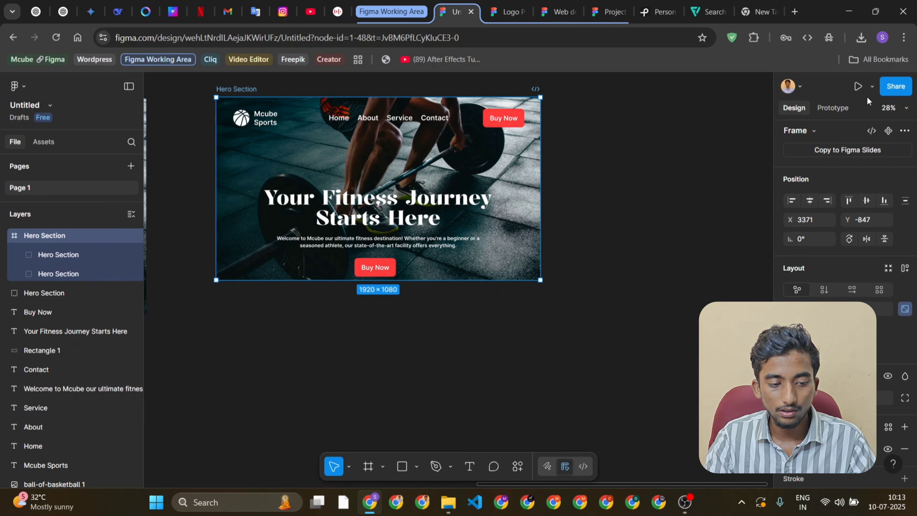
left_click(858, 87)
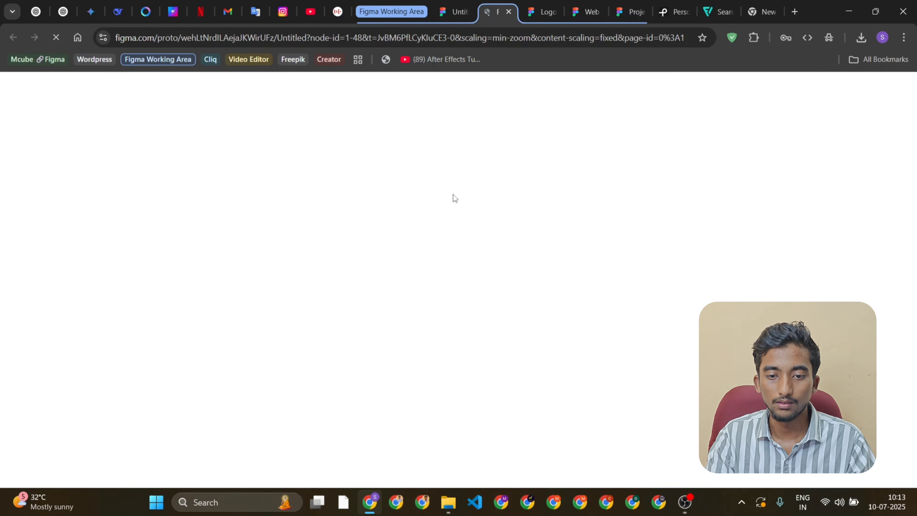
scroll(679, 297, "down", 12)
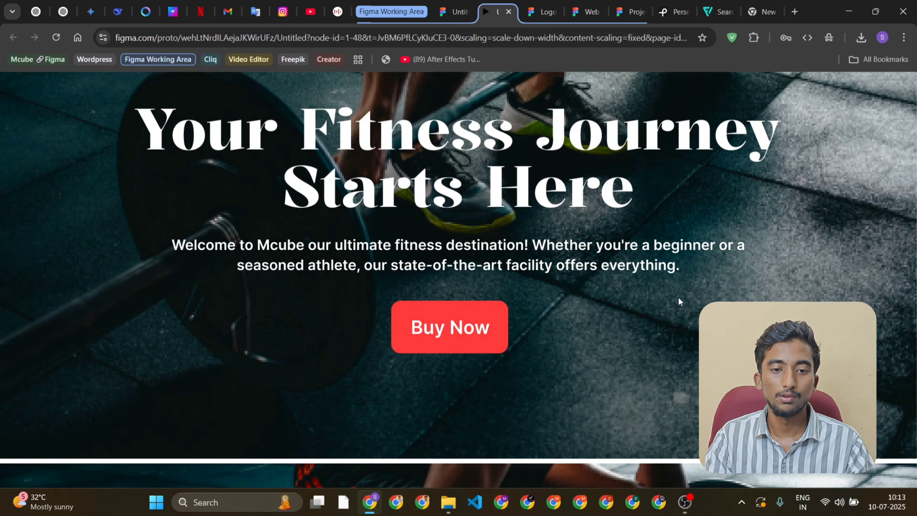
scroll(678, 297, "down", 6)
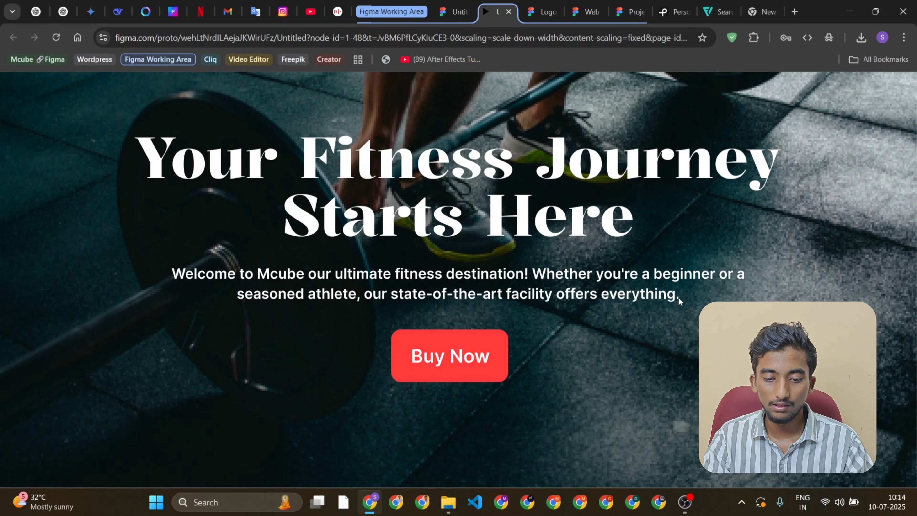
scroll(678, 297, "up", 2)
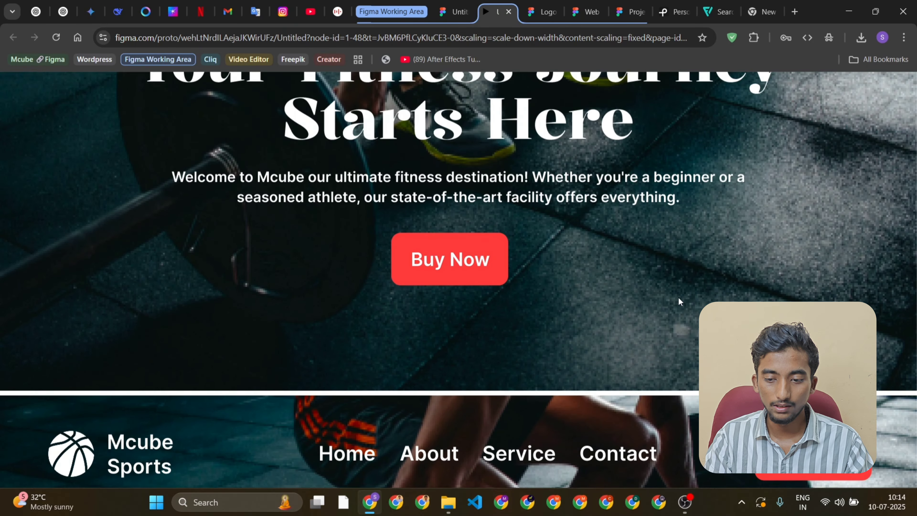
left_click(468, 5)
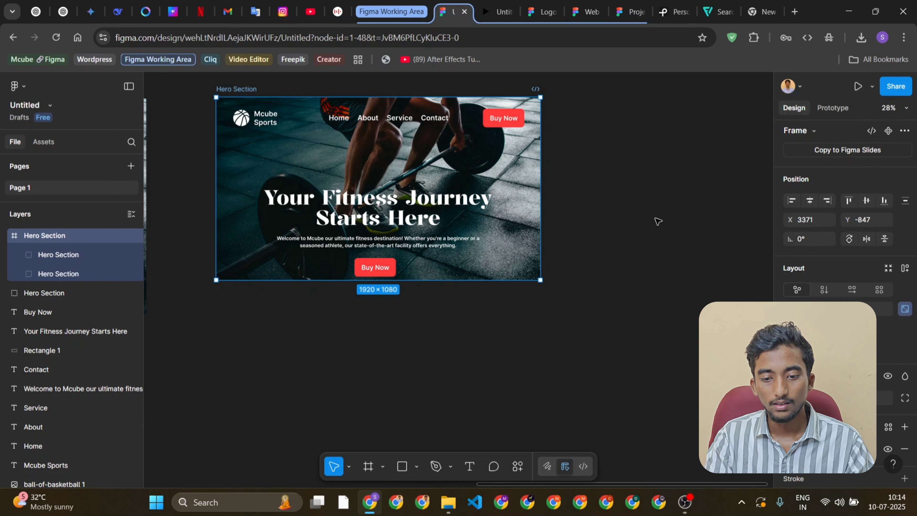
Inspect the two groups nested in the Hero Section frame and compare them with the running prototype preview
left_click(641, 166)
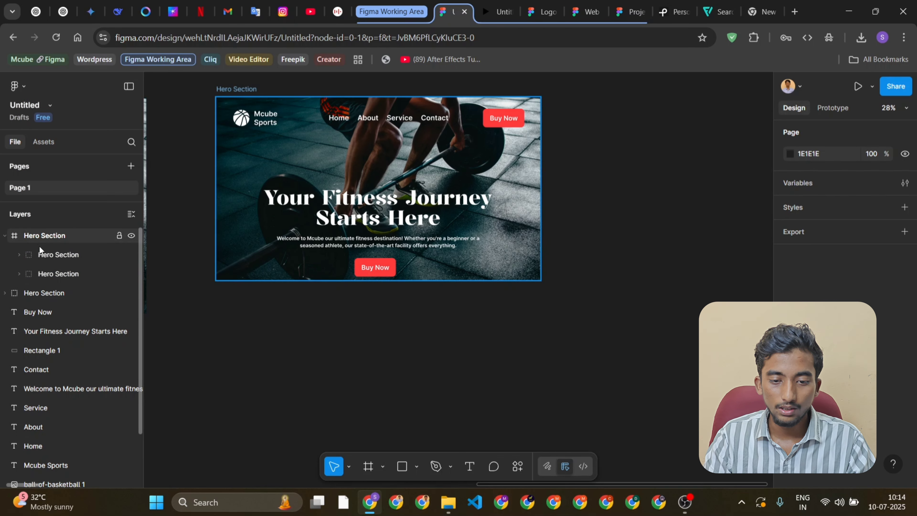
left_click(43, 254)
left_click(57, 273)
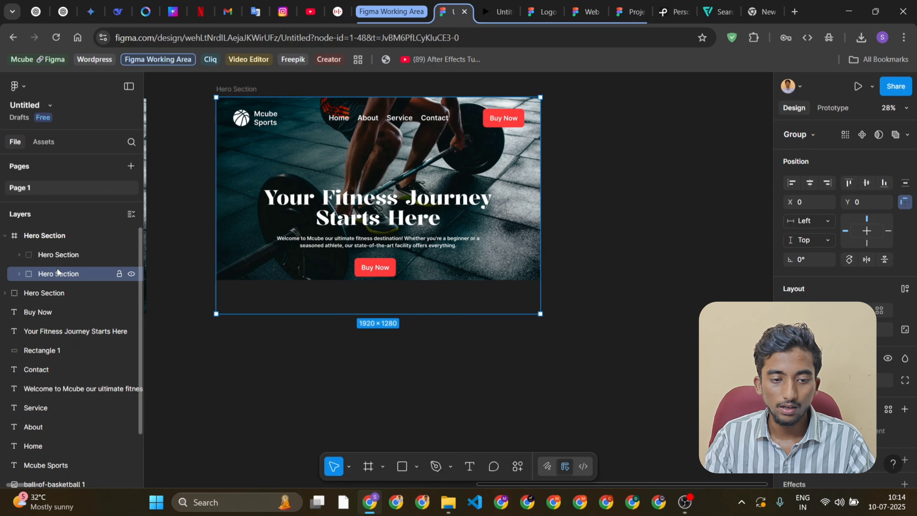
left_click(497, 3)
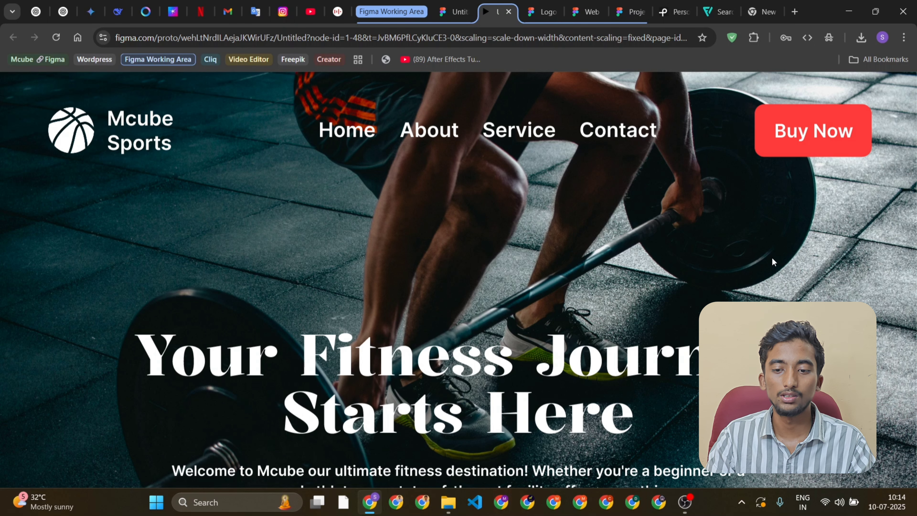
left_click(455, 11)
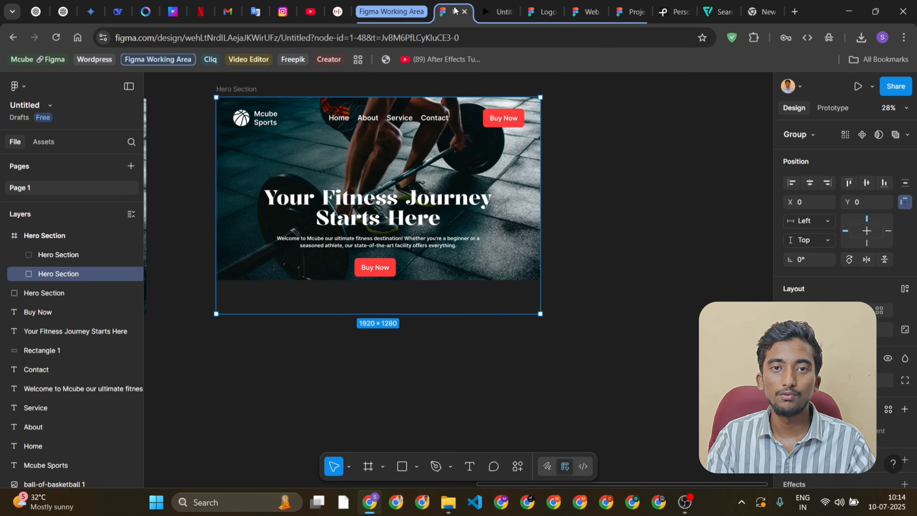